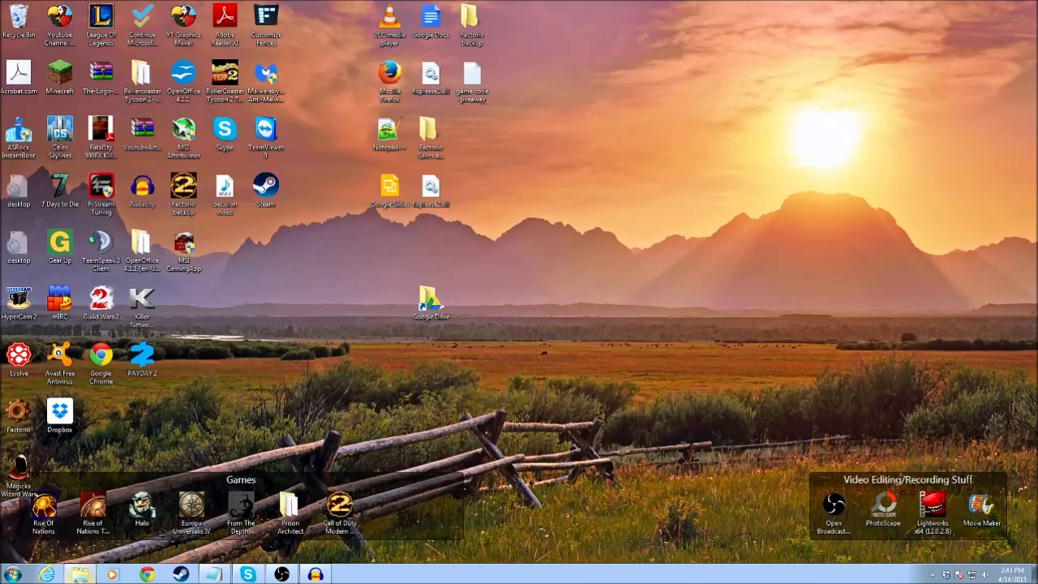
Step: Open the Downloads folder and locate the mod archives FARL_0.2.8 and CORE-DyTech-Core_1.1.3
{"action": "left_click", "coordinate": [79, 574]}
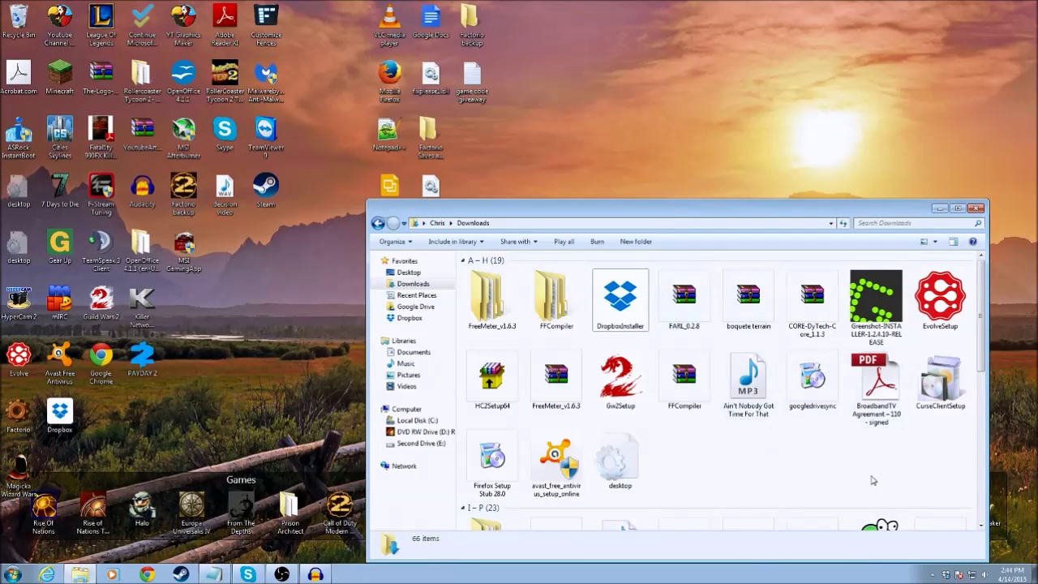
{"action": "left_click", "coordinate": [684, 316]}
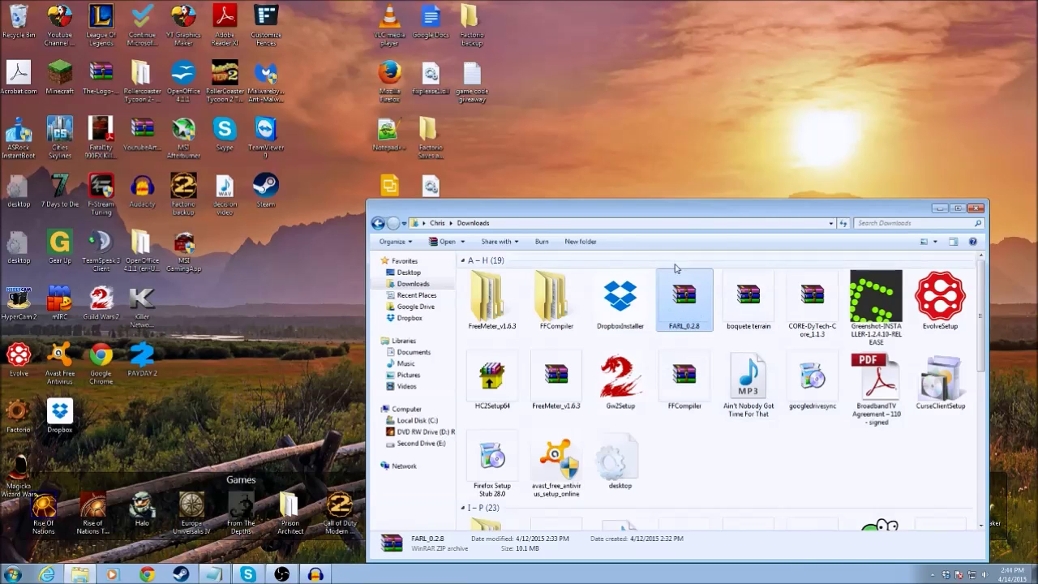
{"action": "left_click", "coordinate": [818, 312]}
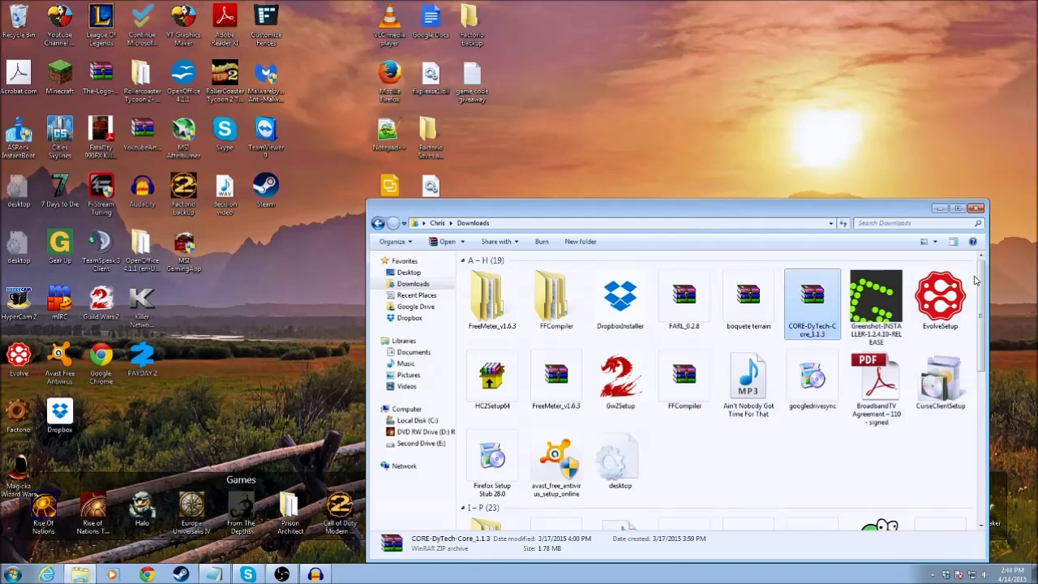
{"action": "mouse_move", "coordinate": [984, 279]}
{"action": "left_mouse_down"}
{"action": "mouse_move", "coordinate": [986, 325]}
{"action": "mouse_move", "coordinate": [984, 276]}
{"action": "left_mouse_up"}
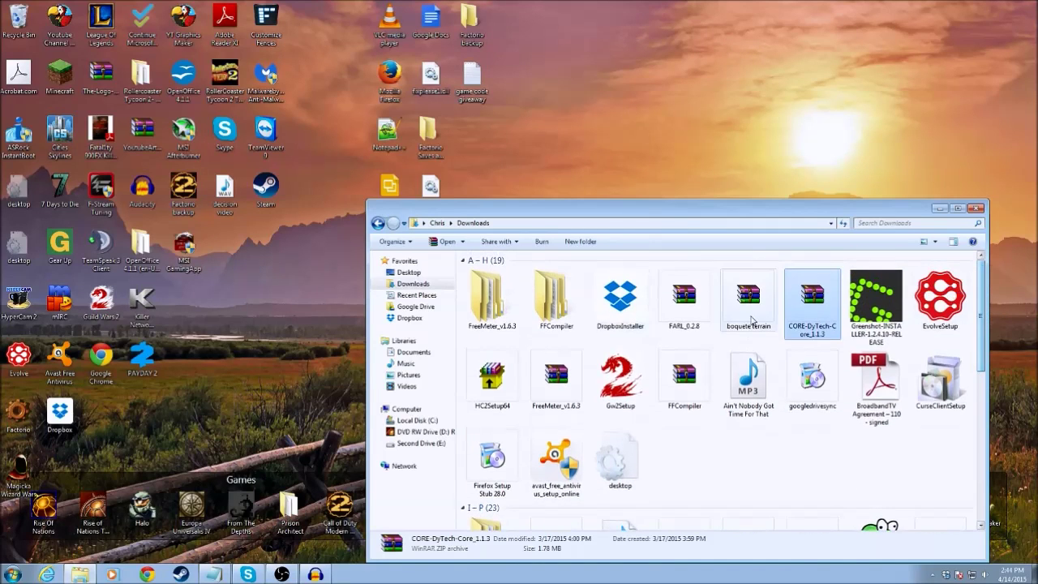
{"action": "left_click", "coordinate": [684, 298]}
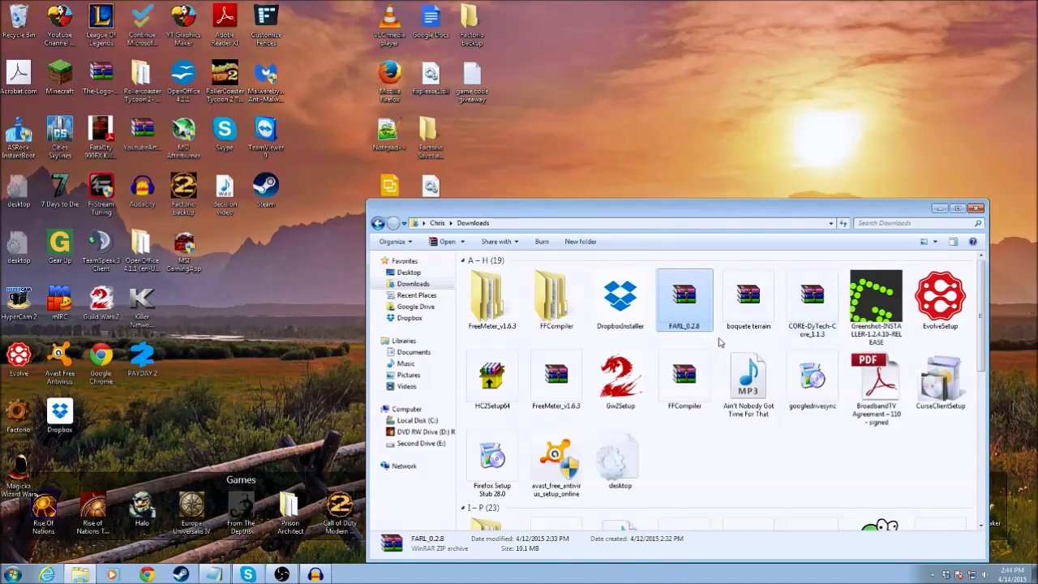
{"action": "left_click", "coordinate": [812, 293]}
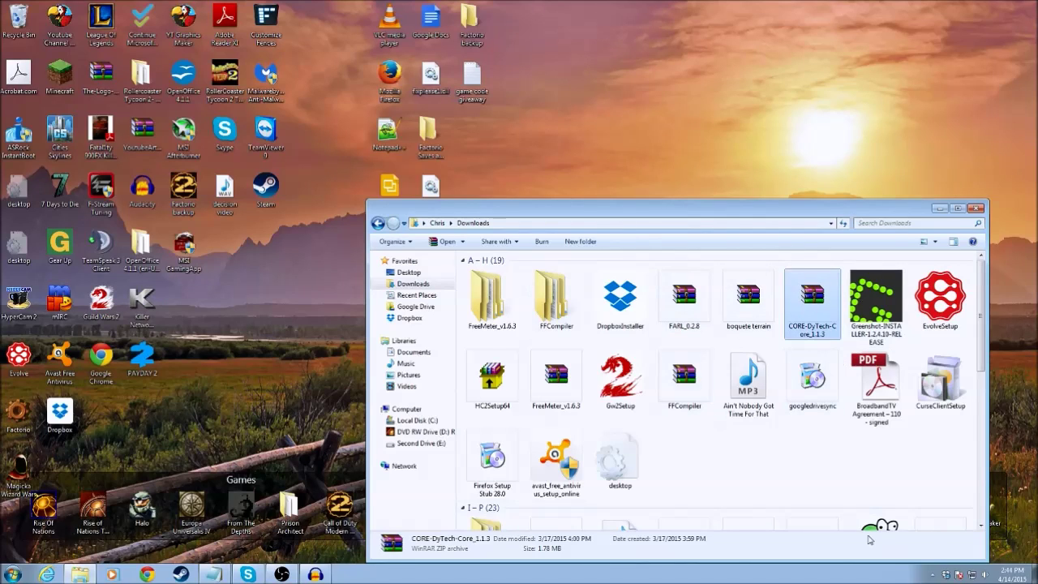
{"action": "left_click", "coordinate": [702, 318]}
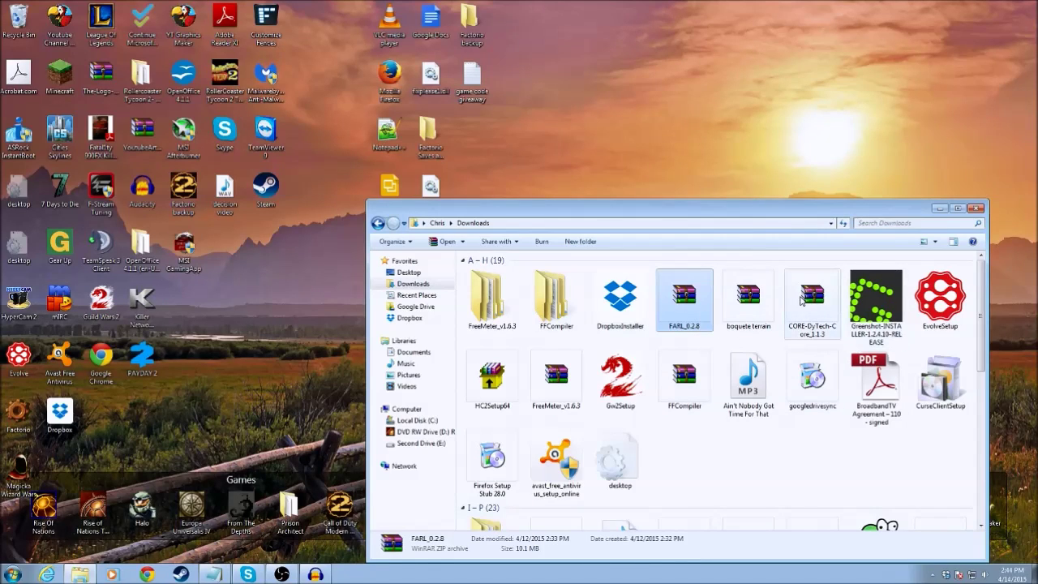
{"action": "left_click", "coordinate": [808, 302]}
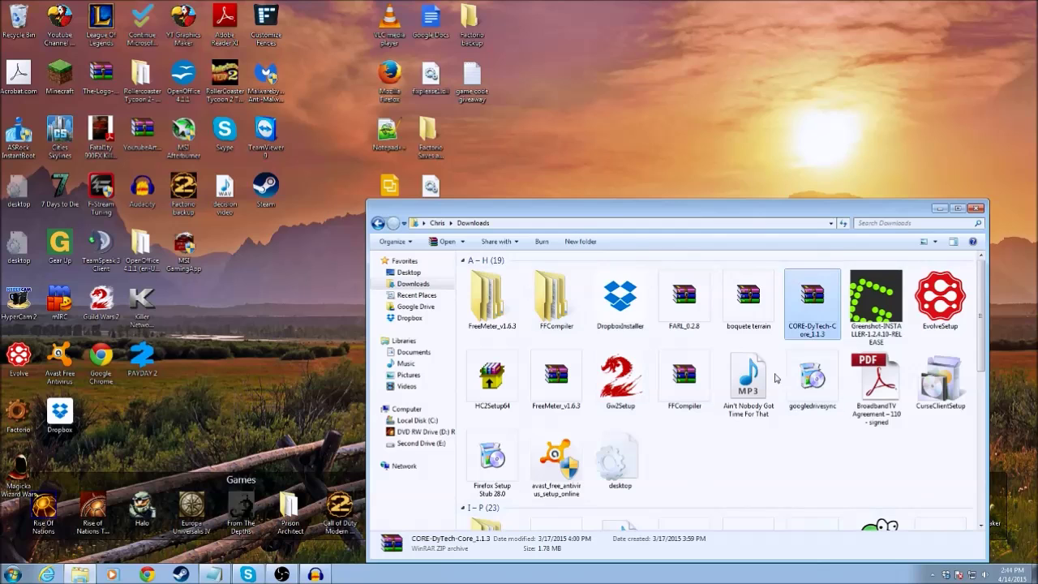
{"action": "left_click", "coordinate": [702, 312]}
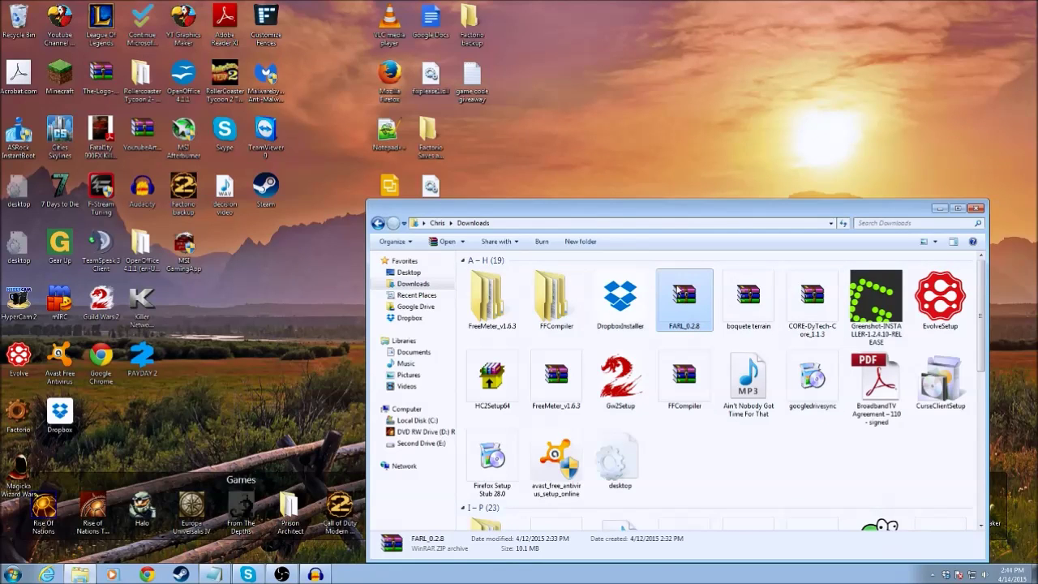
{"action": "left_click", "coordinate": [811, 302]}
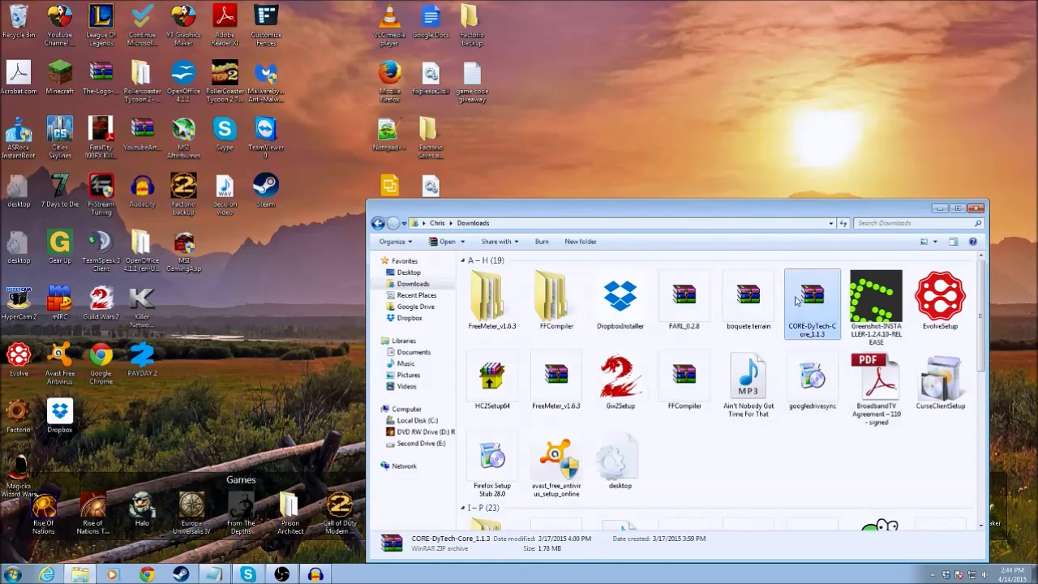
Step: Inspect the contents of the FARL_0.2.8 archive in WinRAR, then close the archive
{"action": "left_click", "coordinate": [689, 315]}
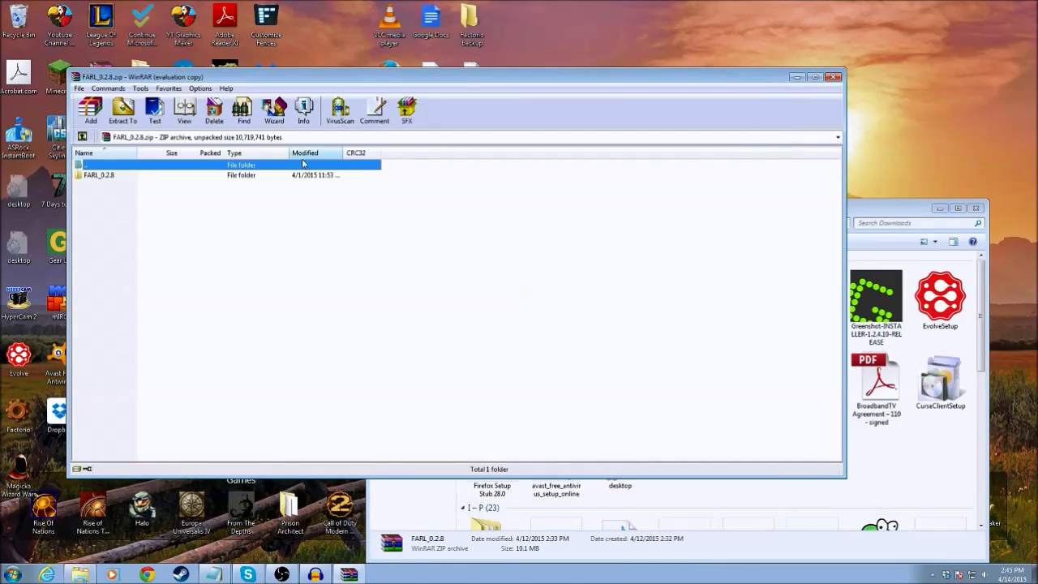
{"action": "left_click", "coordinate": [117, 176]}
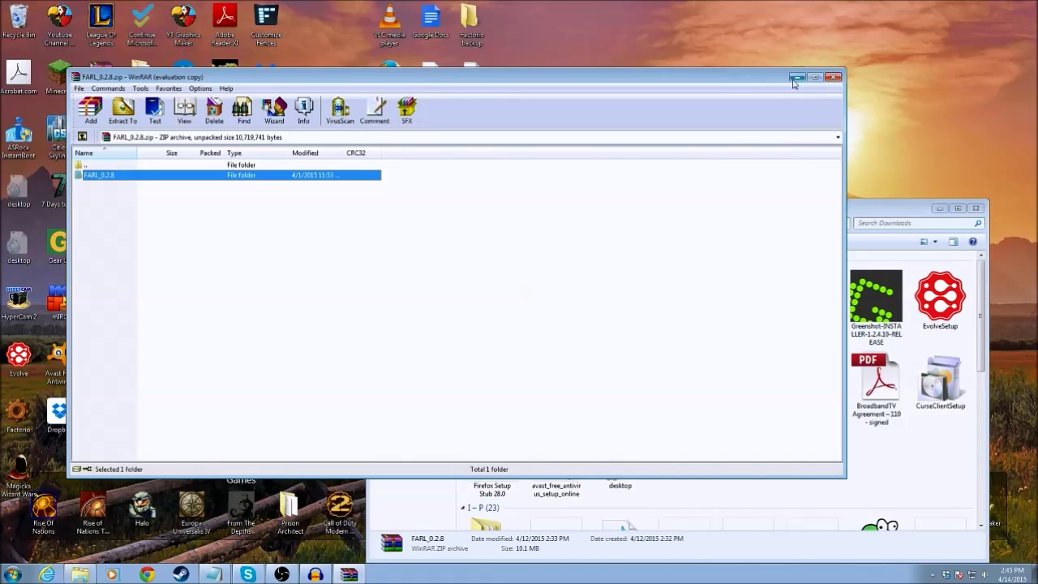
{"action": "left_click", "coordinate": [833, 77]}
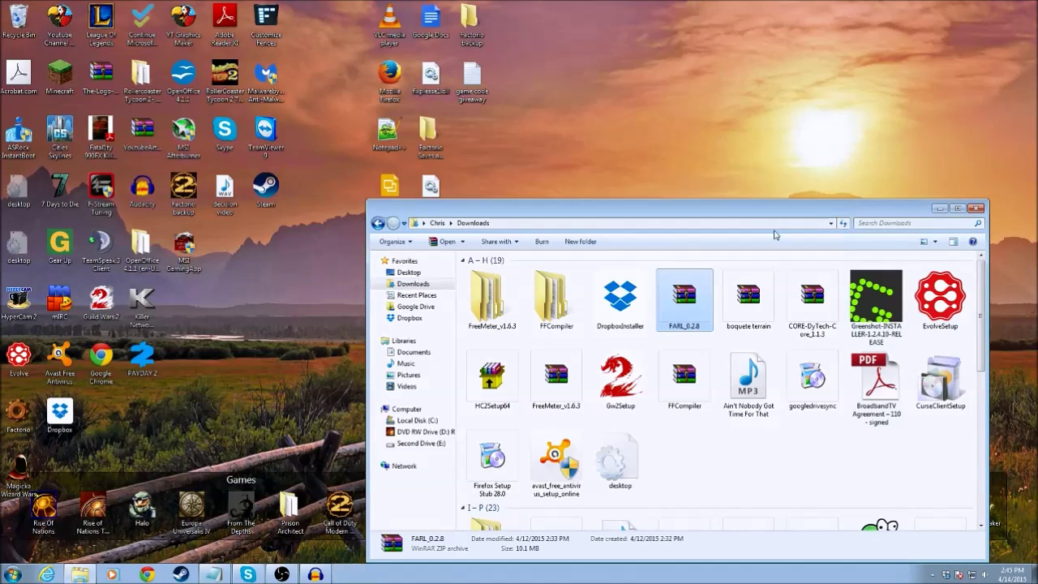
Step: Select the FARL_0.2.8 archive in Downloads and open a second Explorer window showing the computer's drives
{"action": "left_click", "coordinate": [811, 310]}
{"action": "left_click", "coordinate": [685, 302]}
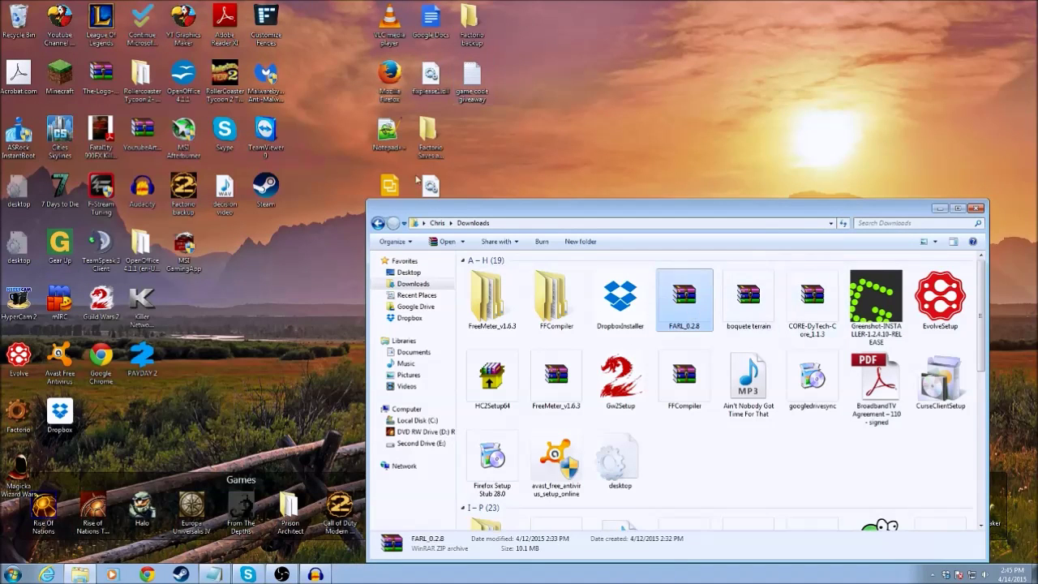
{"action": "left_click_drag", "start_coordinate": [534, 216], "coordinate": [515, 183]}
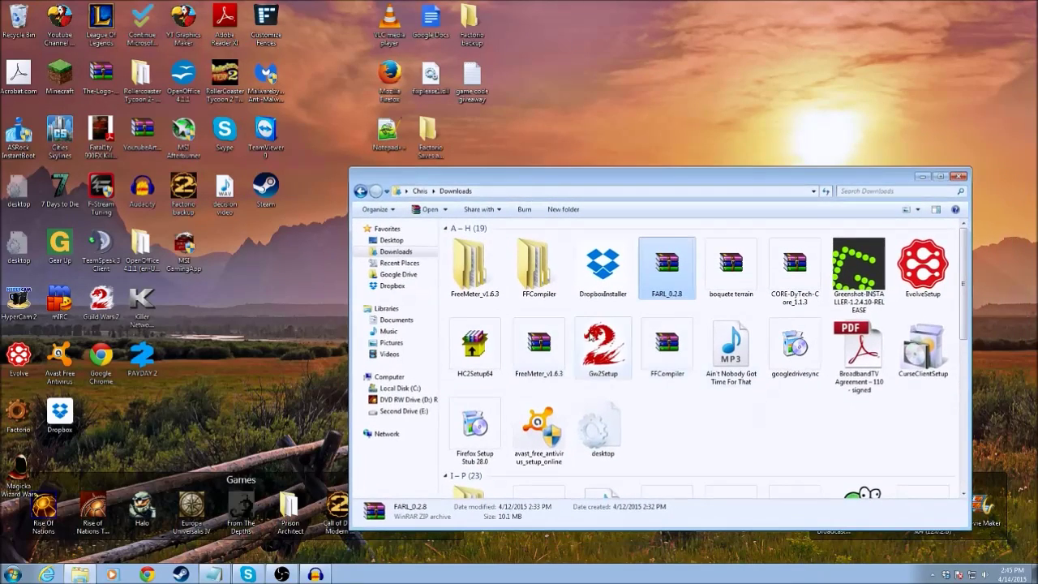
{"action": "key", "text": "super+e"}
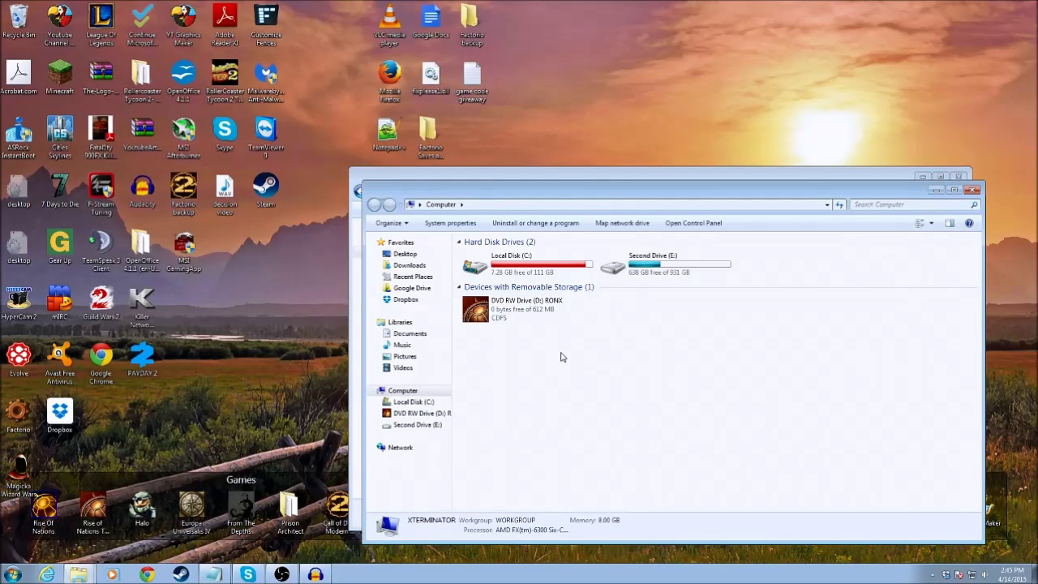
{"action": "left_click_drag", "start_coordinate": [562, 200], "coordinate": [584, 151]}
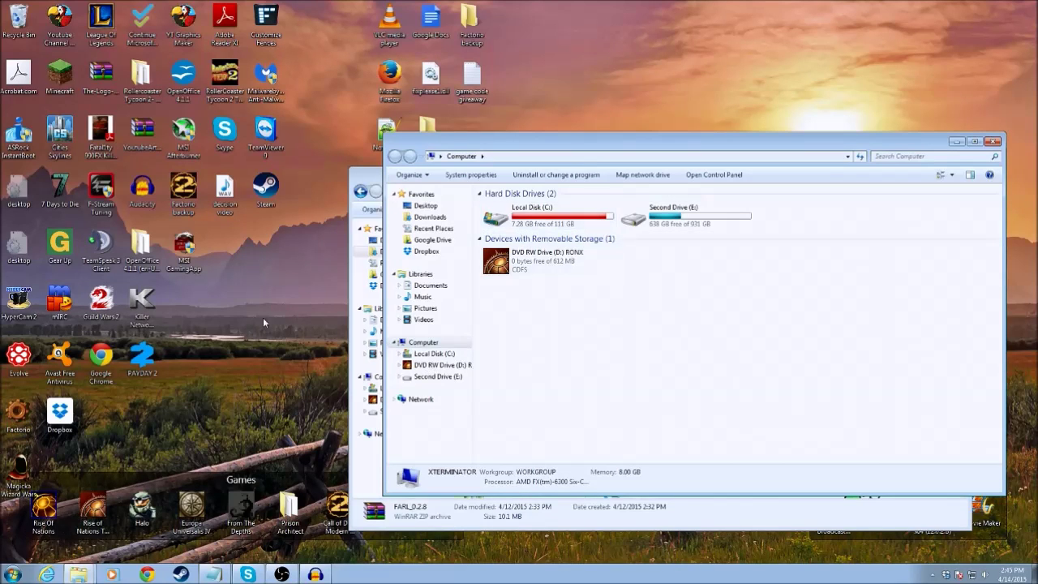
Step: Check the Factorio desktop shortcut's target path in its properties to find the game's install location, then close the properties
{"action": "left_click", "coordinate": [18, 410]}
{"action": "right_click", "coordinate": [18, 410]}
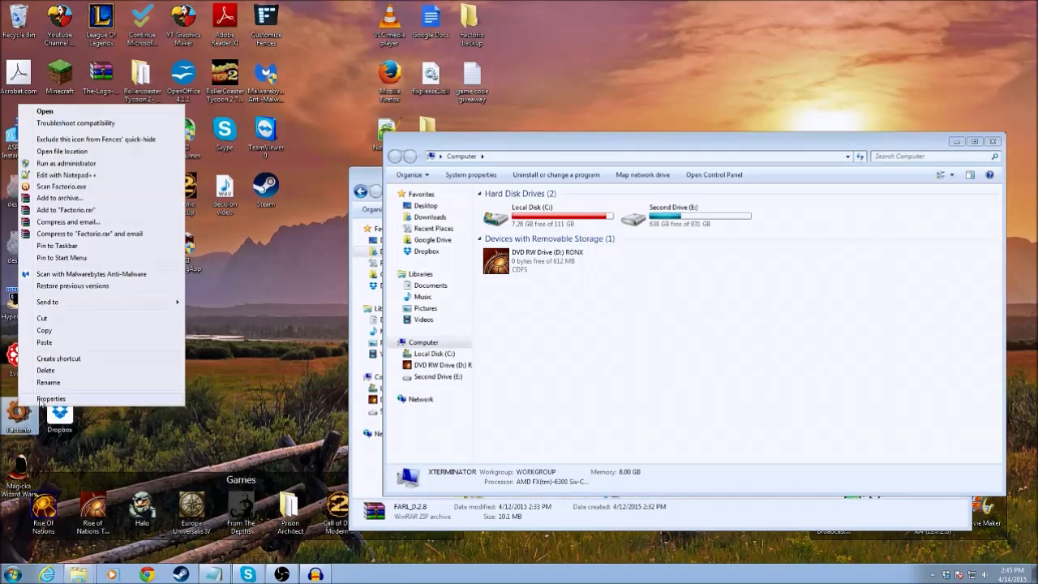
{"action": "left_click", "coordinate": [49, 395]}
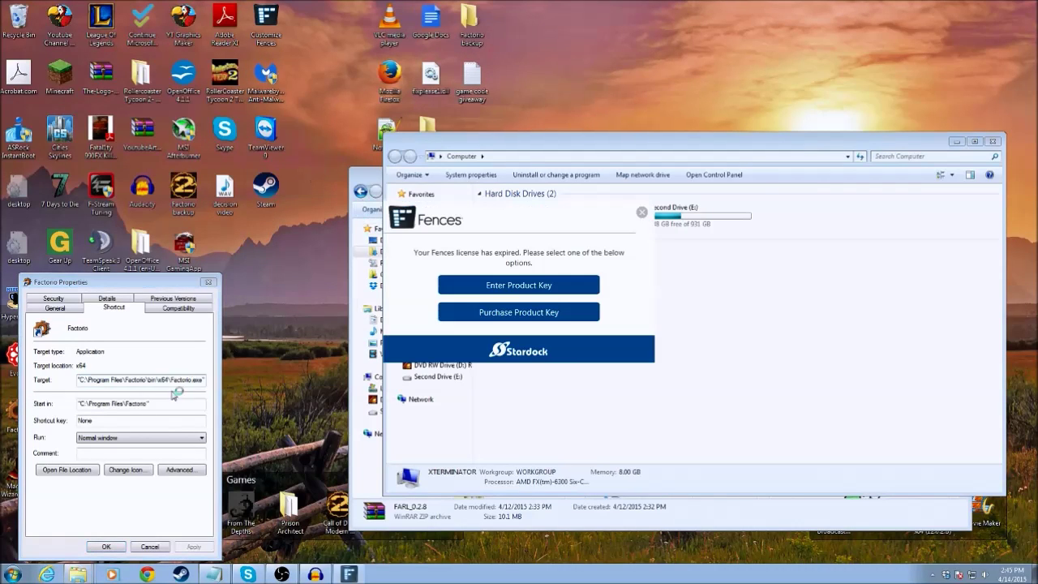
{"action": "left_click", "coordinate": [642, 212]}
{"action": "left_click", "coordinate": [160, 379]}
{"action": "left_click_drag", "start_coordinate": [160, 380], "coordinate": [221, 382]}
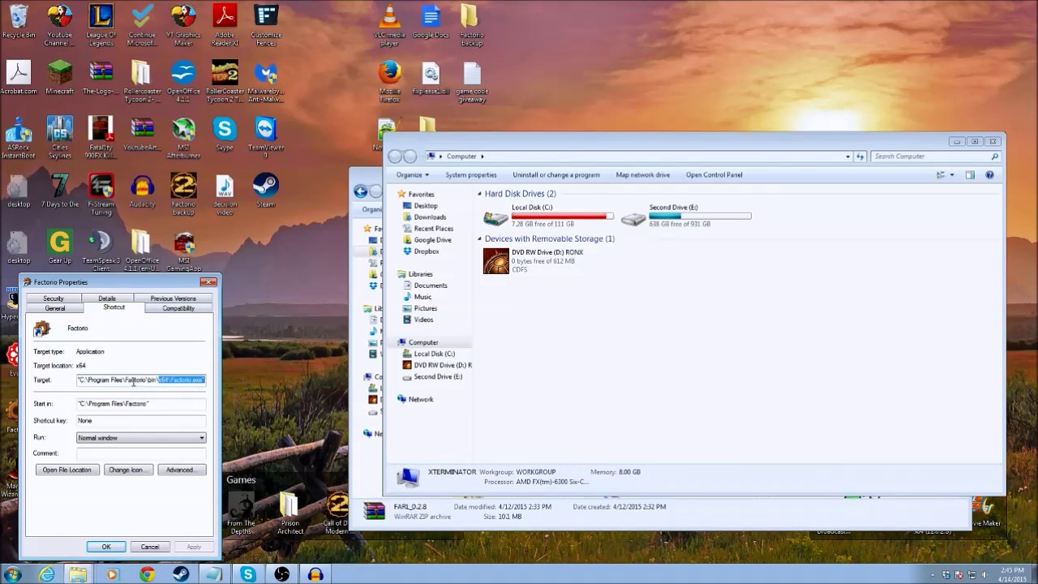
{"action": "left_click", "coordinate": [154, 381]}
{"action": "left_click", "coordinate": [208, 282]}
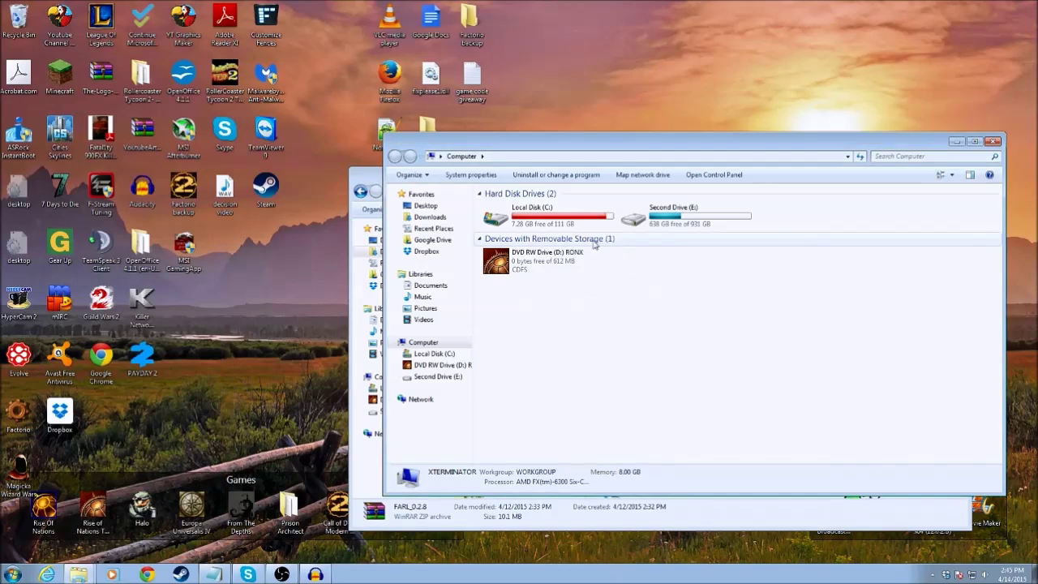
Step: Go to C:\Program Files\Factorio in the second window and follow its mods shortcut to the mods folder
{"action": "double_click", "coordinate": [555, 225]}
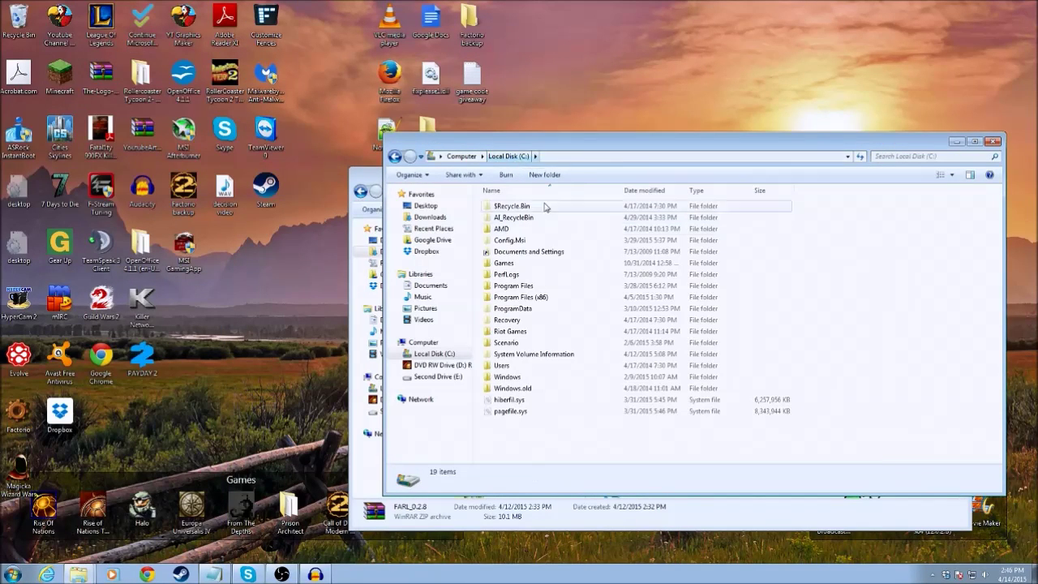
{"action": "double_click", "coordinate": [535, 286]}
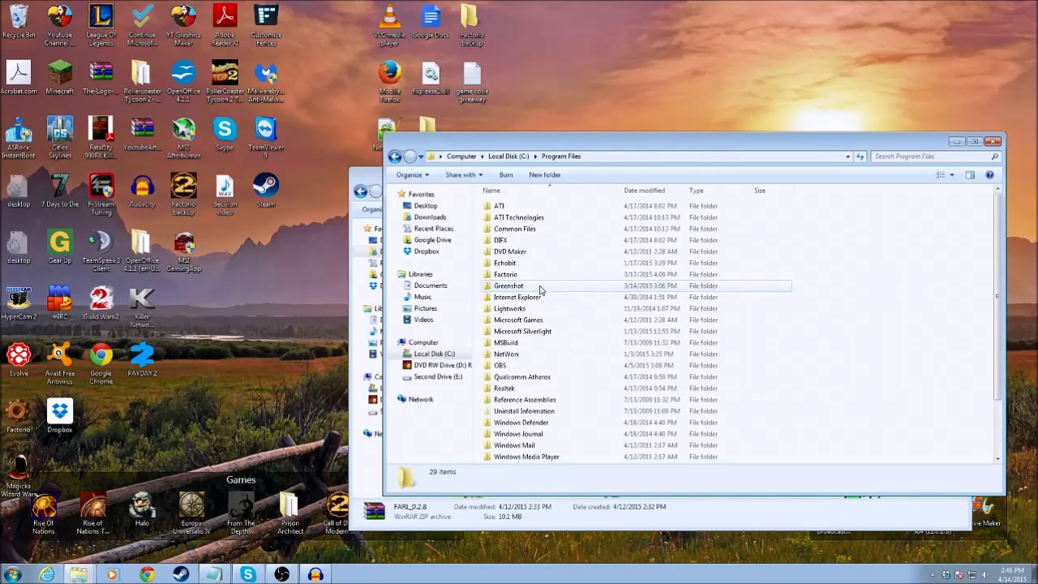
{"action": "left_click", "coordinate": [510, 275]}
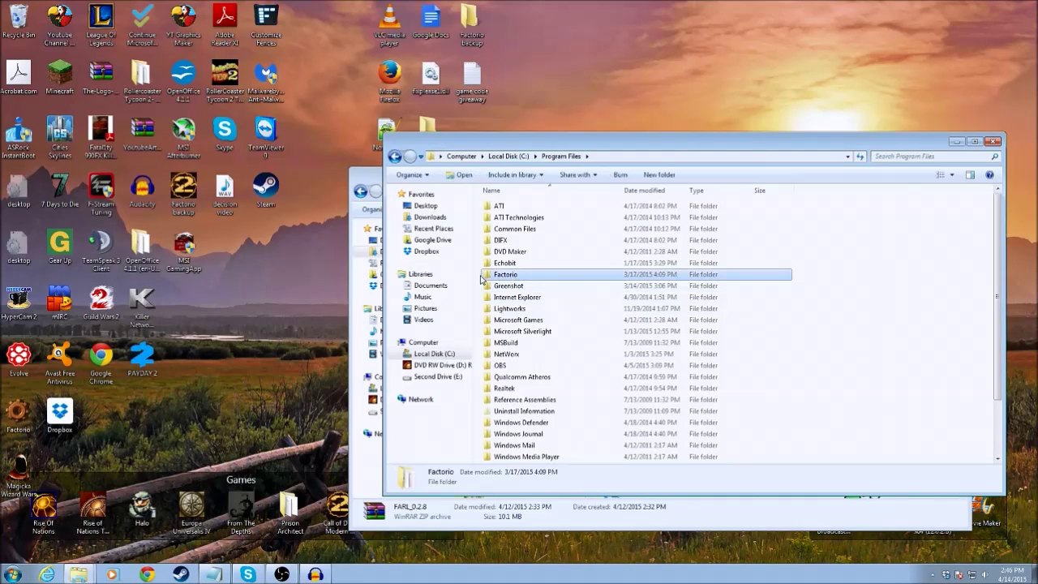
{"action": "double_click", "coordinate": [513, 275]}
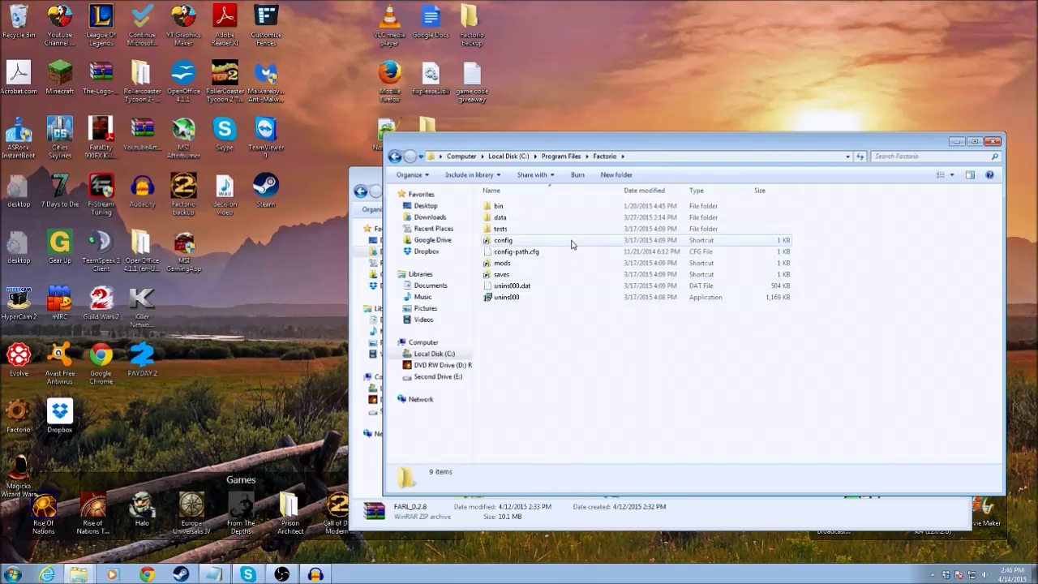
{"action": "double_click", "coordinate": [496, 265]}
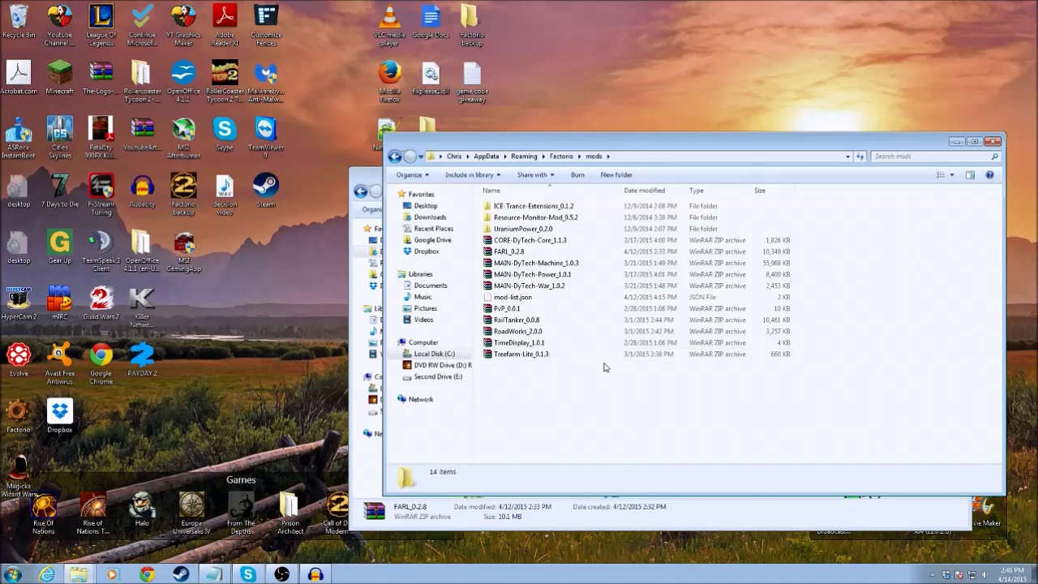
Step: Examine the mods folder's unpacked mod folders and its zipped DyTech mod archives
{"action": "left_click", "coordinate": [524, 206]}
{"action": "left_click", "coordinate": [519, 219]}
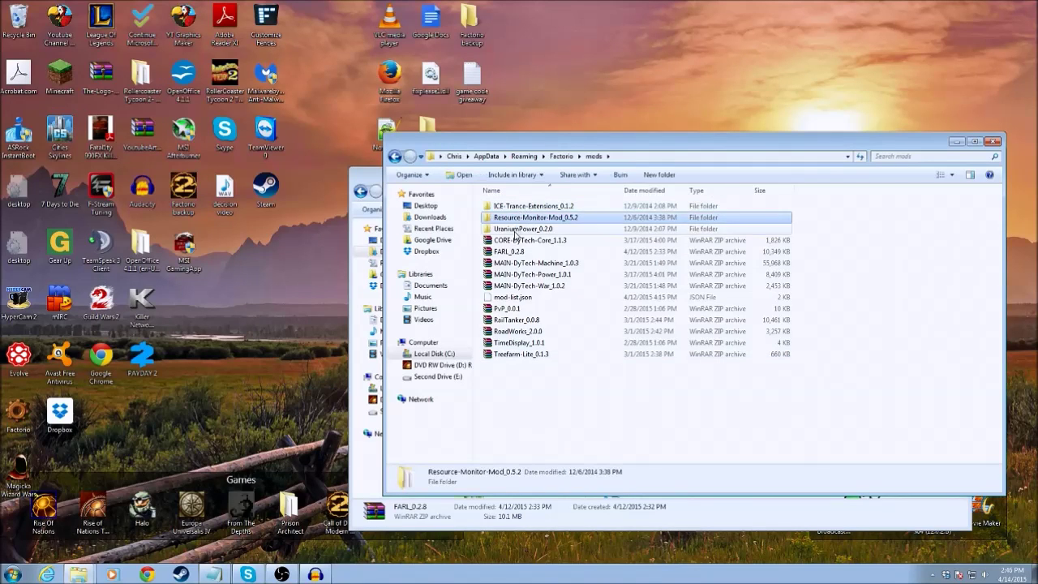
{"action": "left_click", "coordinate": [517, 230]}
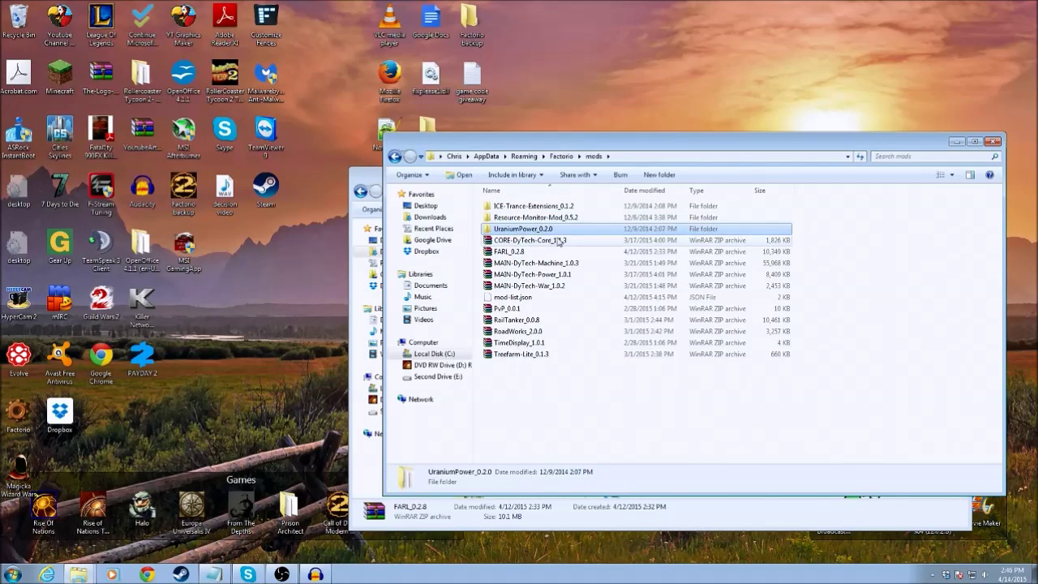
{"action": "left_click", "coordinate": [541, 219]}
{"action": "left_click", "coordinate": [538, 204]}
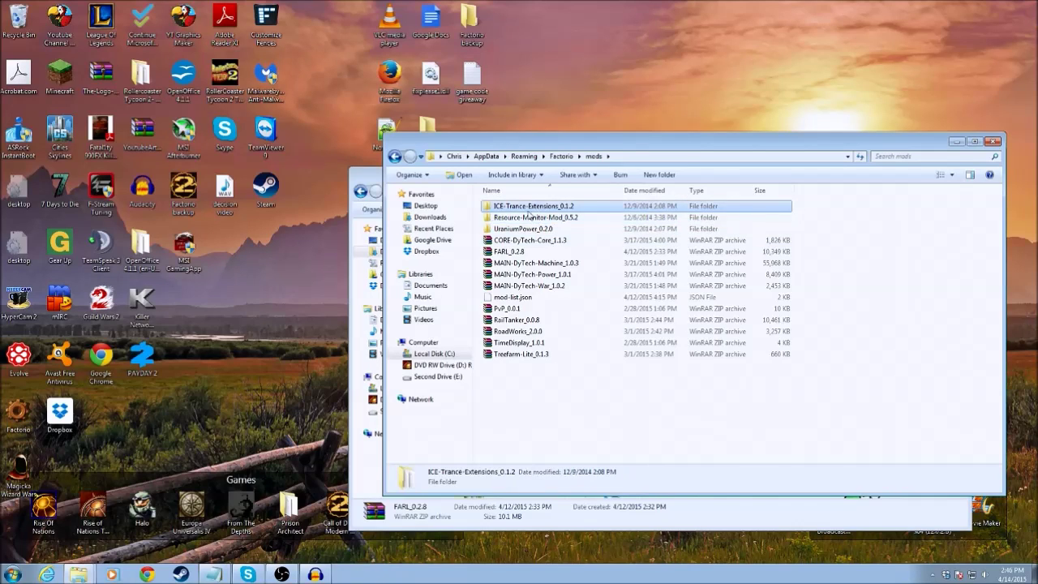
{"action": "left_click", "coordinate": [509, 230]}
{"action": "left_click", "coordinate": [519, 217]}
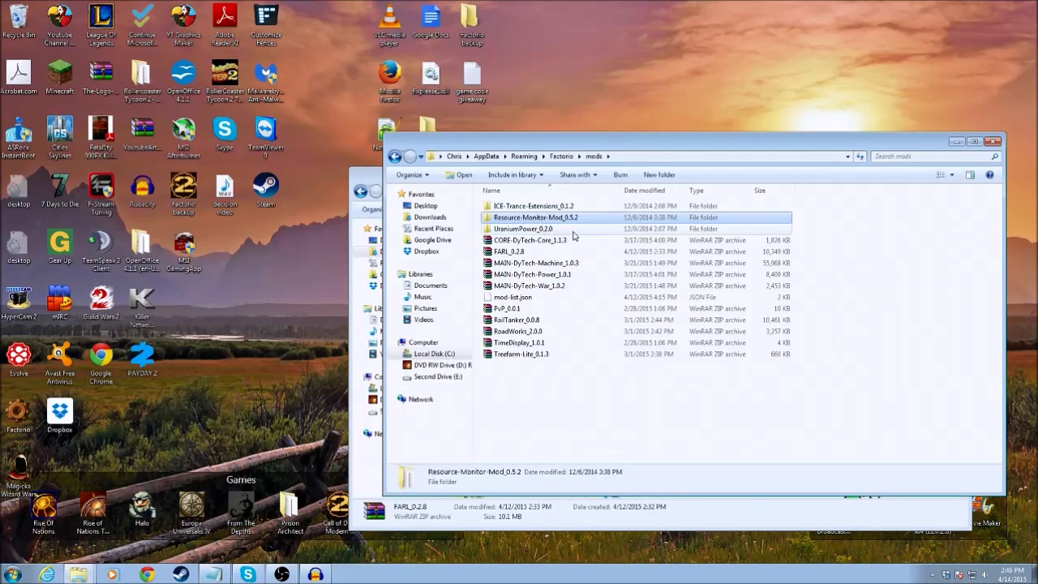
{"action": "left_click", "coordinate": [542, 241]}
{"action": "left_click", "coordinate": [535, 264]}
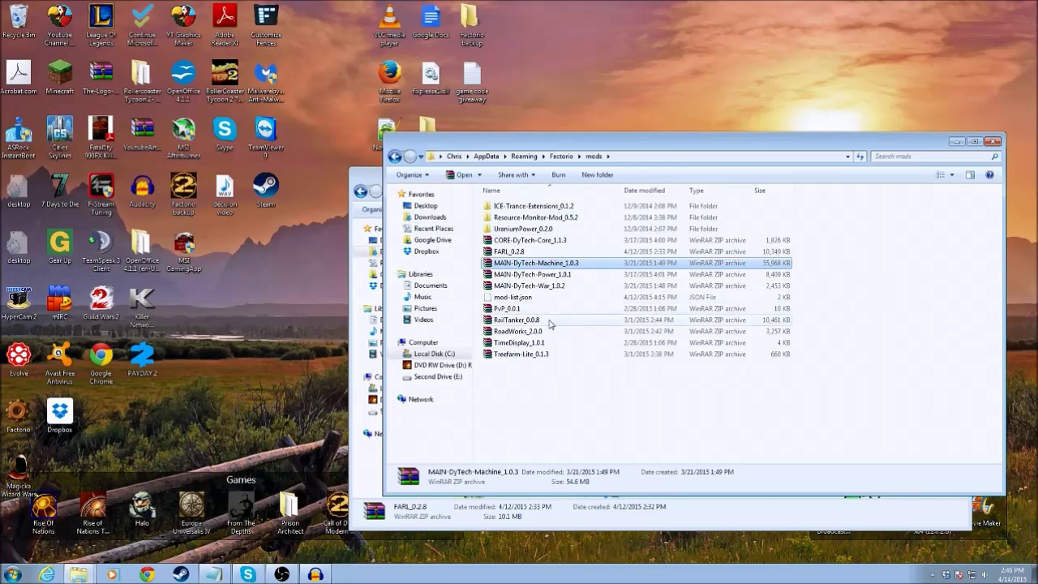
Step: Place the Downloads window beside the mods folder, select the FARL_0.2.8 and CORE-DyTech-Core_1.1.3 downloads, and select FARL_0.2.8 in the mods folder
{"action": "left_click", "coordinate": [375, 182]}
{"action": "left_click_drag", "start_coordinate": [548, 185], "coordinate": [0, 65]}
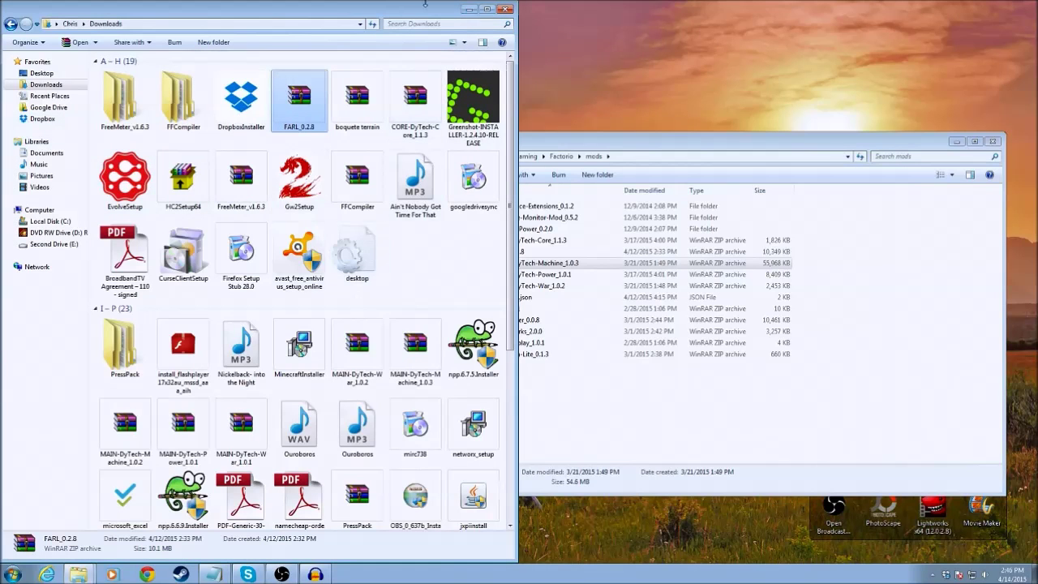
{"action": "left_click_drag", "start_coordinate": [424, 5], "coordinate": [268, 41]}
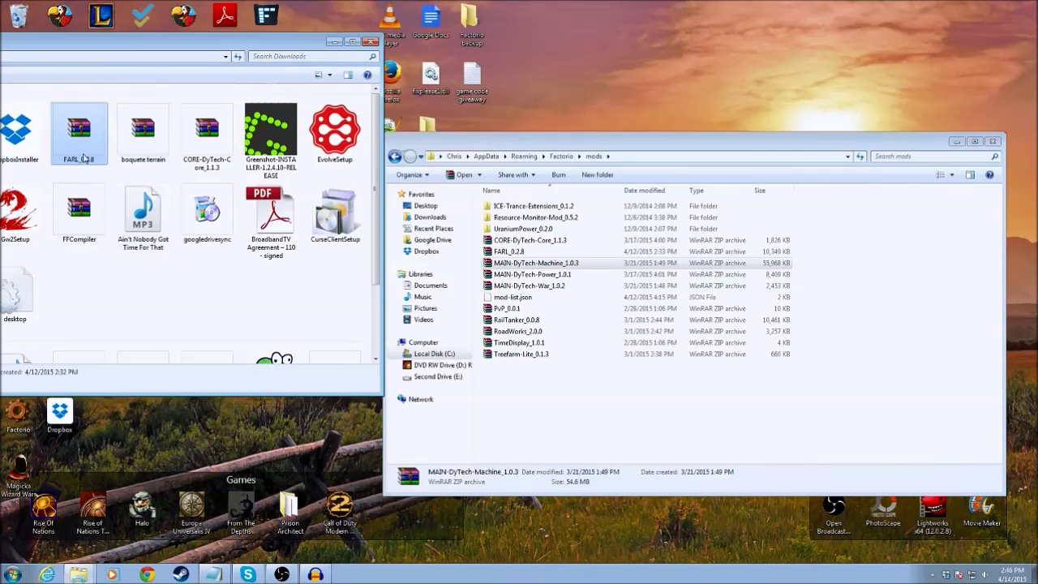
{"action": "left_click", "coordinate": [206, 134], "text": "ctrl"}
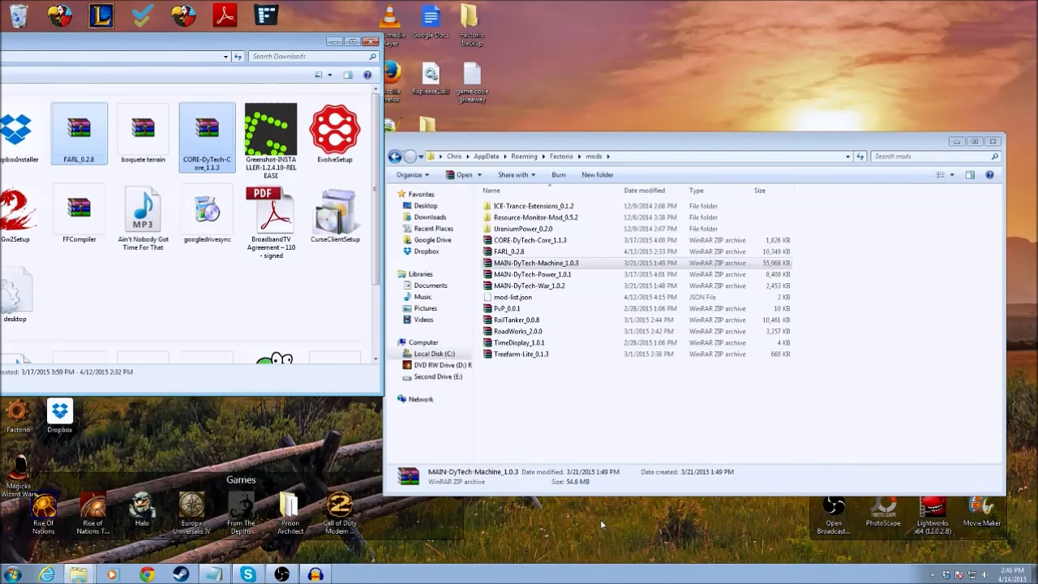
{"action": "left_click", "coordinate": [540, 253]}
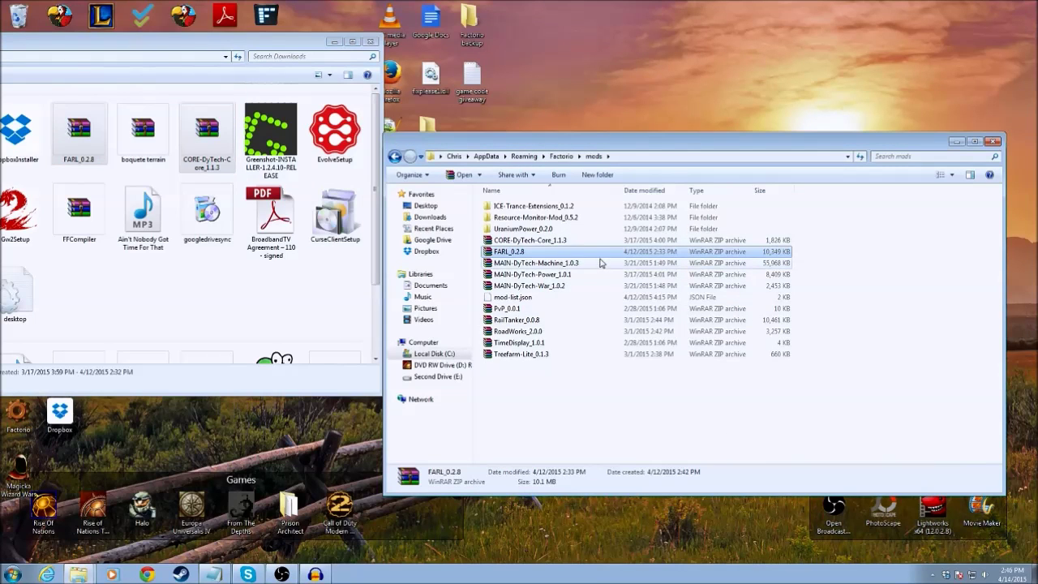
Step: Replace FARL_0.2.8 in the mods folder by deleting it and moving in the zipped archive from Downloads
{"action": "key", "text": "Delete"}
{"action": "left_click", "coordinate": [573, 333]}
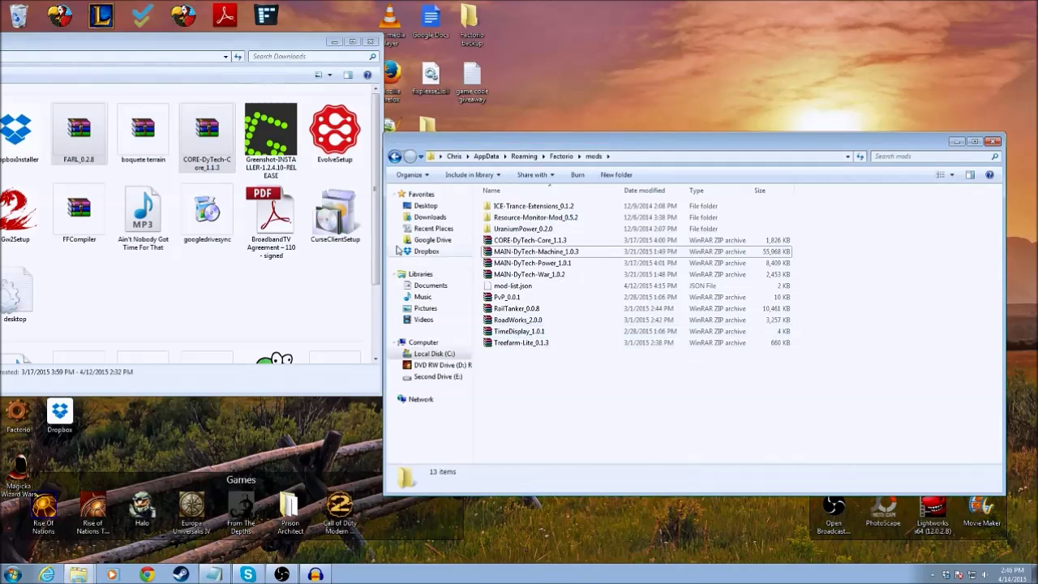
{"action": "left_click", "coordinate": [252, 284]}
{"action": "left_click", "coordinate": [79, 130]}
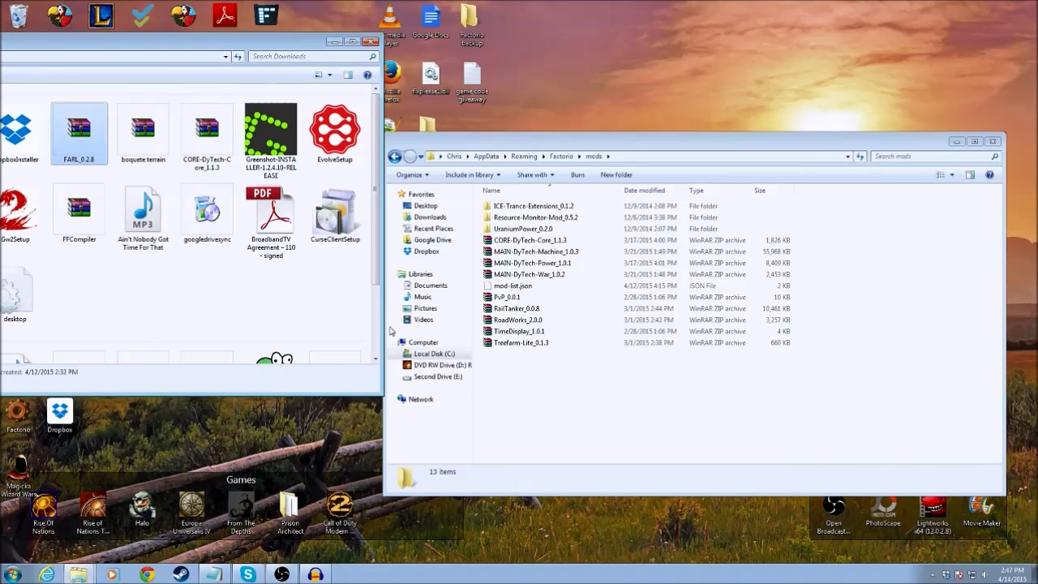
{"action": "left_click", "coordinate": [568, 395]}
{"action": "key", "text": "ctrl+v"}
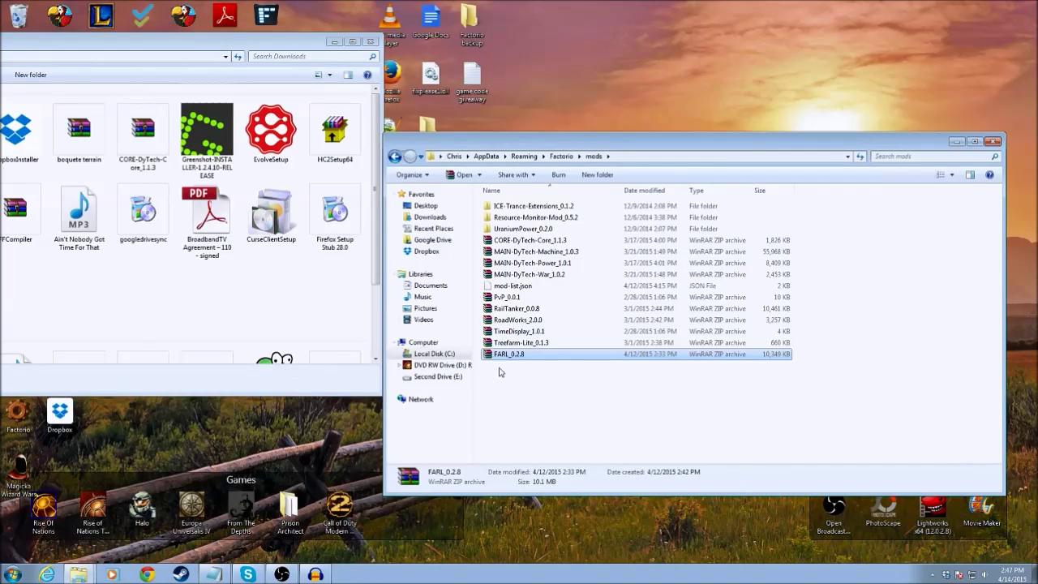
{"action": "left_click", "coordinate": [623, 401]}
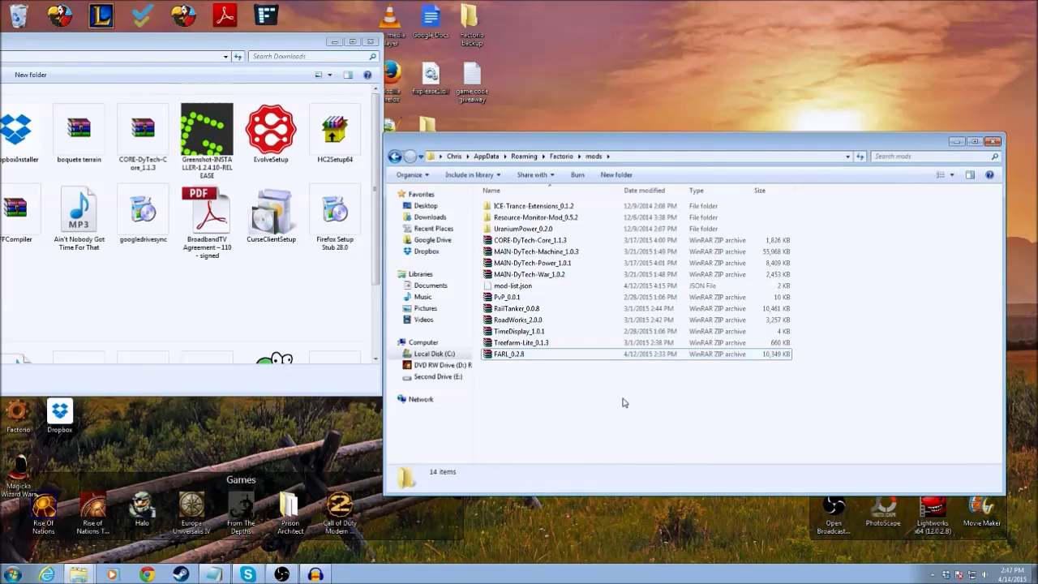
Step: Close the Downloads and mods folder windows, switch to Factorio and open its mod list
{"action": "left_click", "coordinate": [369, 42]}
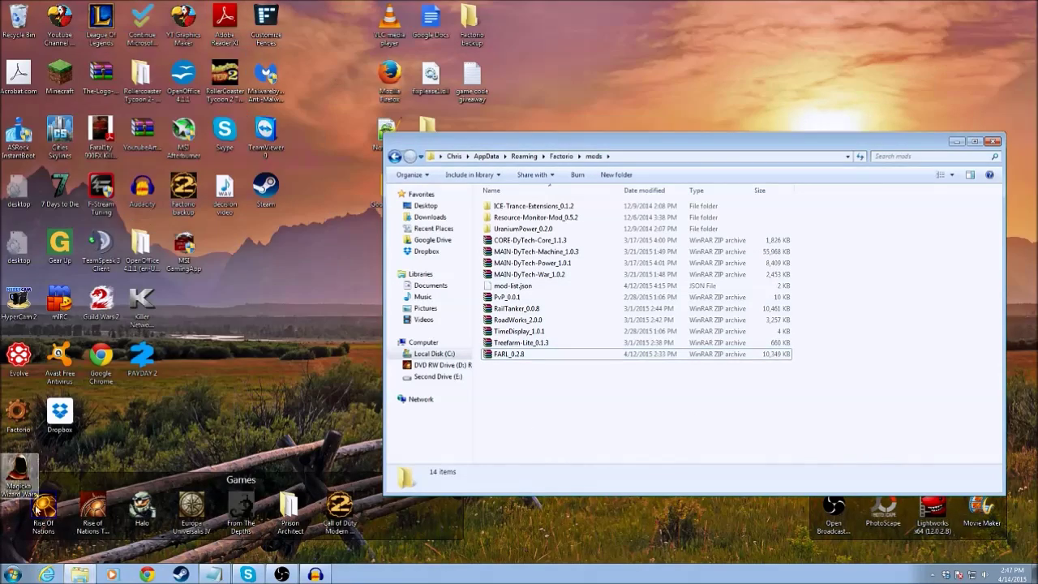
{"action": "left_click", "coordinate": [996, 141]}
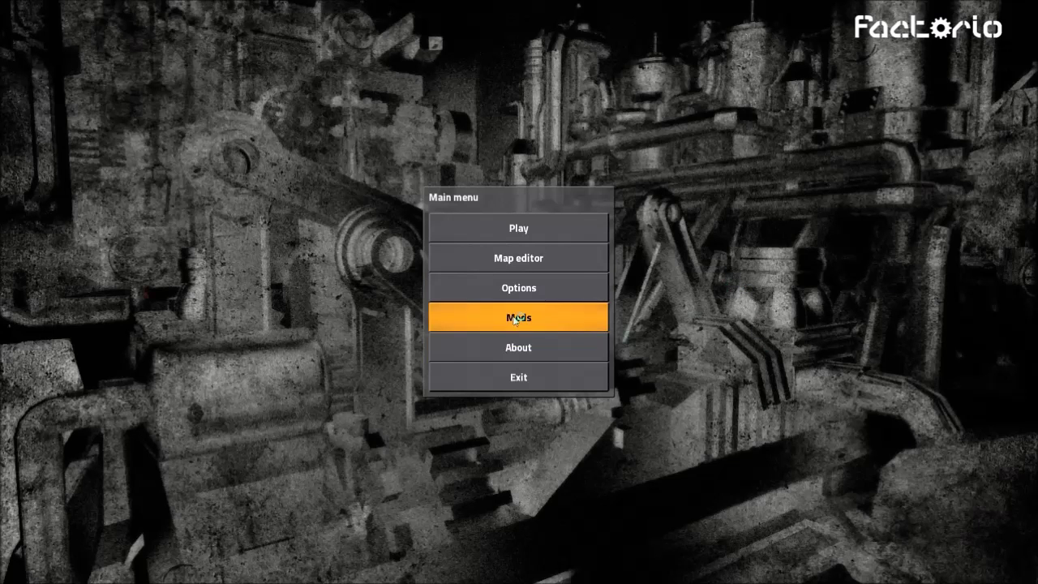
{"action": "left_click", "coordinate": [456, 323]}
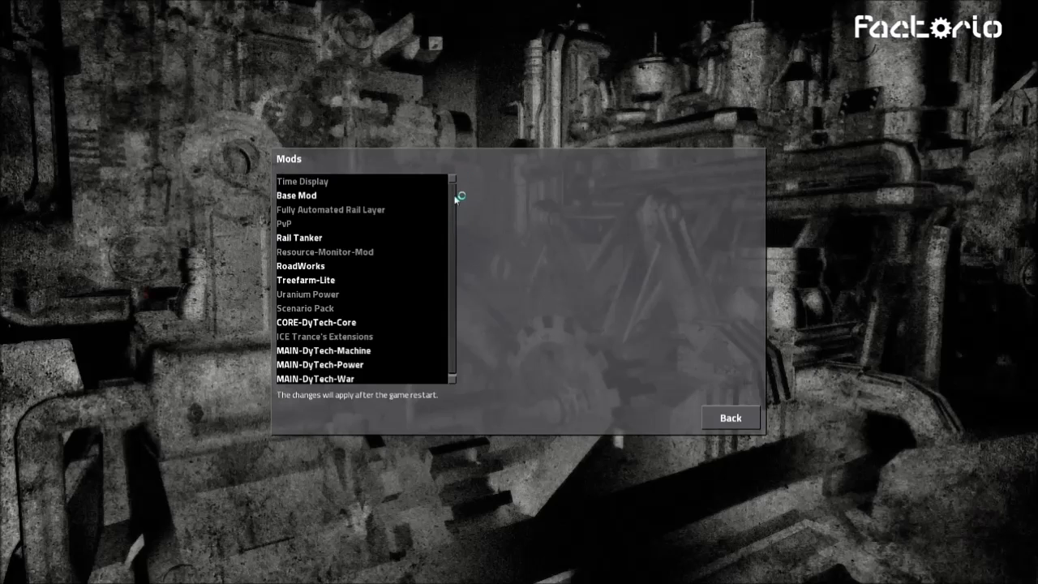
Step: Review the details of Base Mod and Time Display in the mod list
{"action": "left_click", "coordinate": [289, 196]}
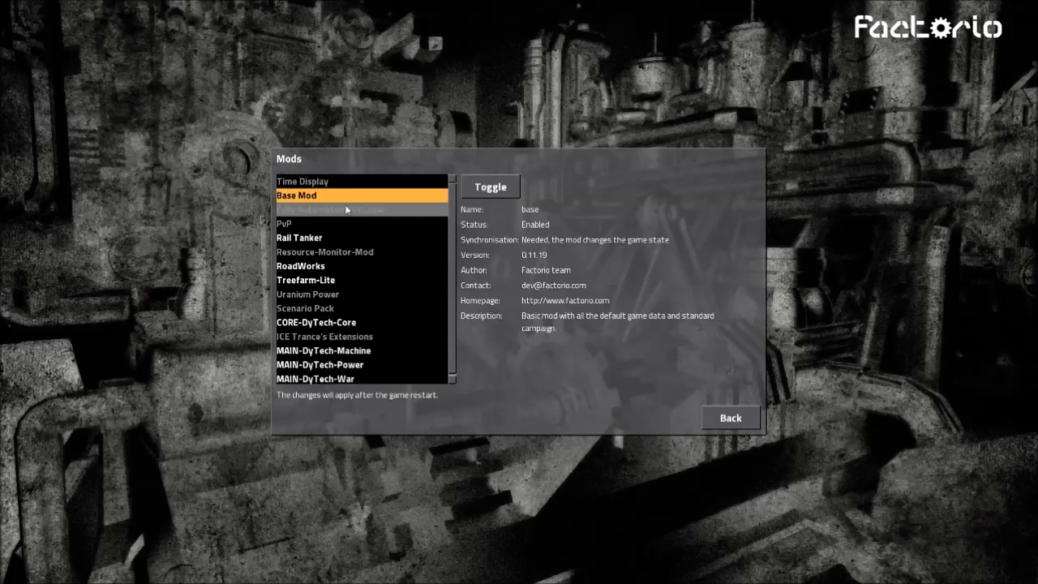
{"action": "left_click", "coordinate": [347, 209]}
{"action": "left_click", "coordinate": [341, 196]}
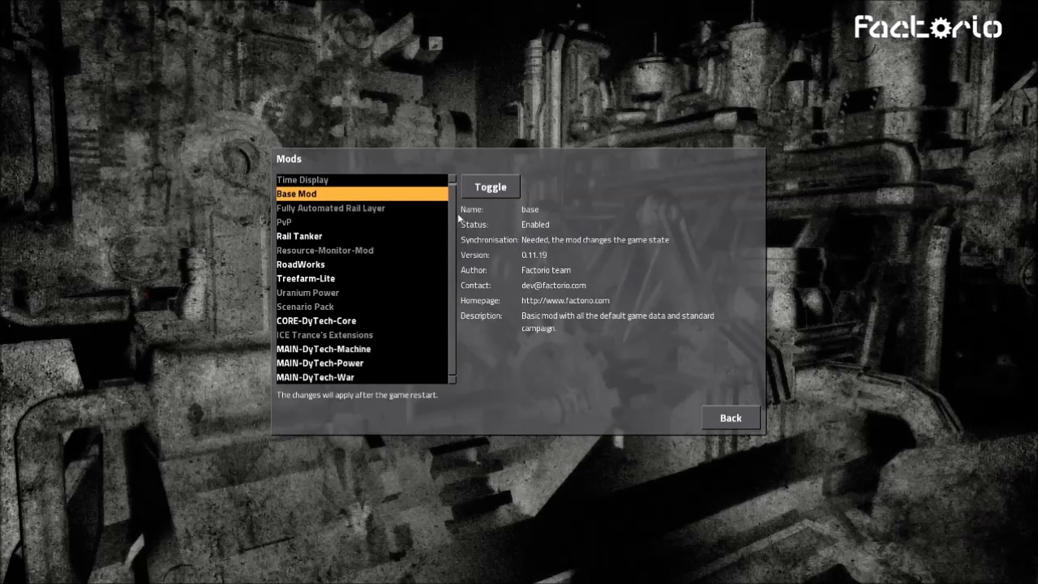
{"action": "left_click", "coordinate": [324, 182]}
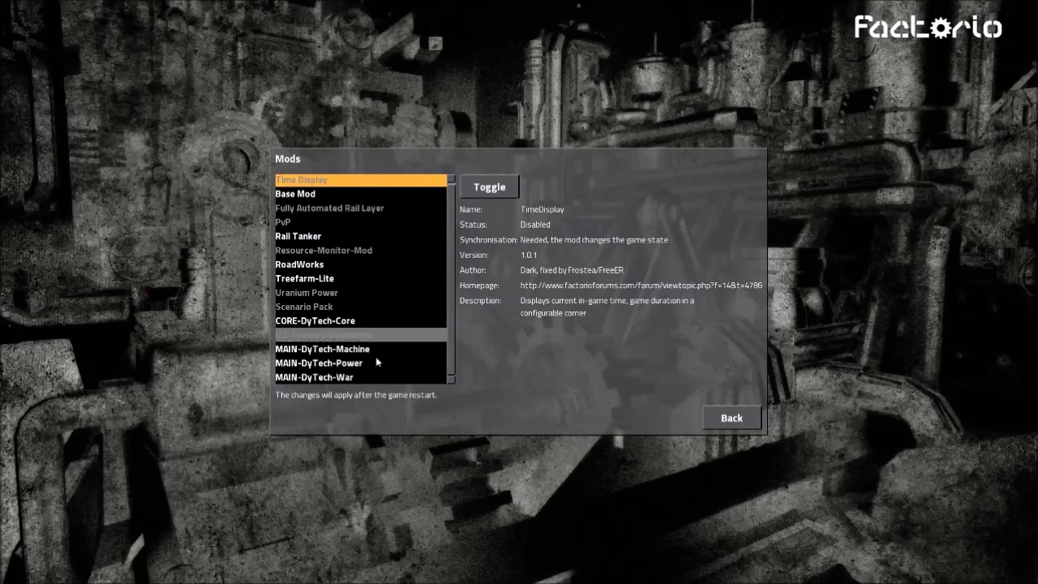
Step: Enable the Fully Automated Rail Layer mod and keep it selected in the mod list
{"action": "left_click", "coordinate": [324, 208]}
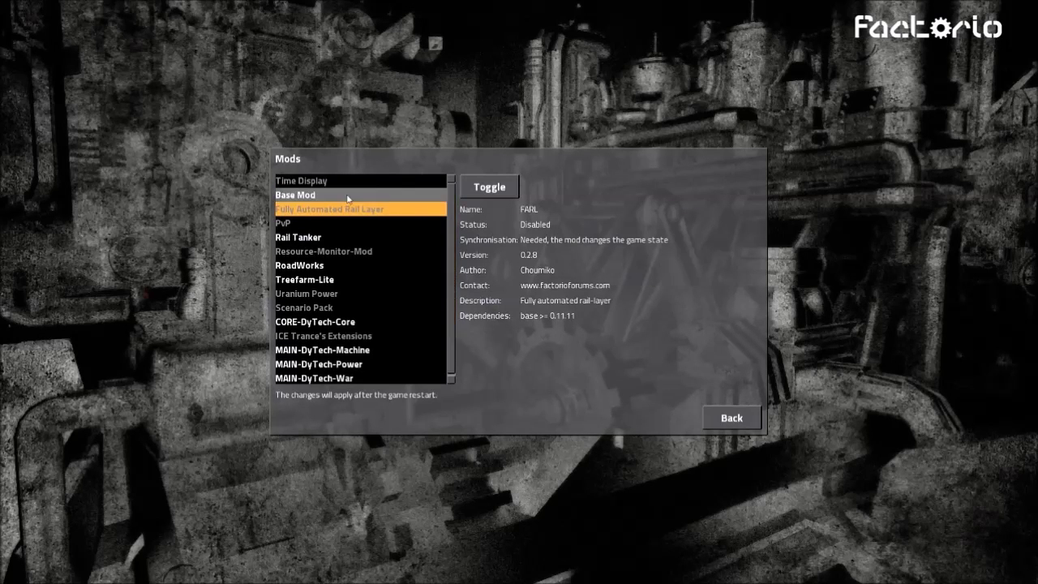
{"action": "left_click", "coordinate": [489, 187]}
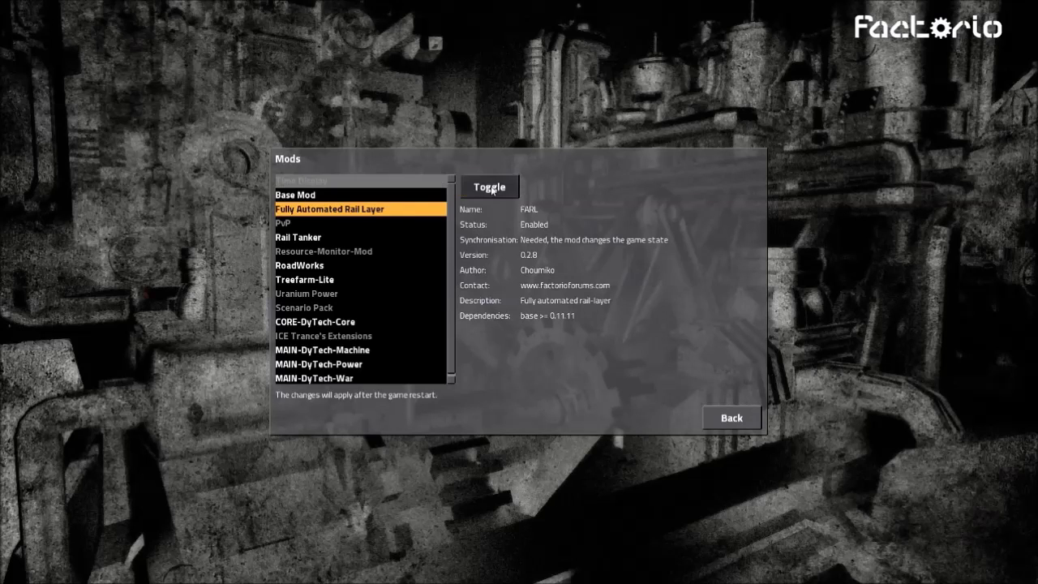
{"action": "left_click", "coordinate": [364, 181]}
{"action": "left_click", "coordinate": [365, 210]}
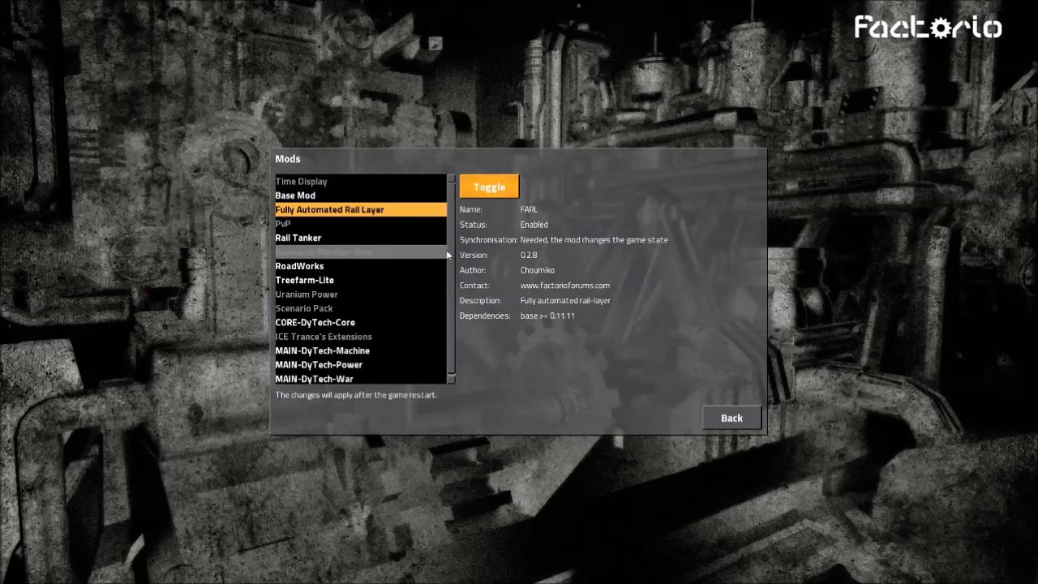
Step: Compare the status of Resource-Monitor-Mod with that of Fully Automated Rail Layer, then return to the main menu
{"action": "scroll", "coordinate": [445, 373], "scroll_direction": "down", "scroll_amount": 1}
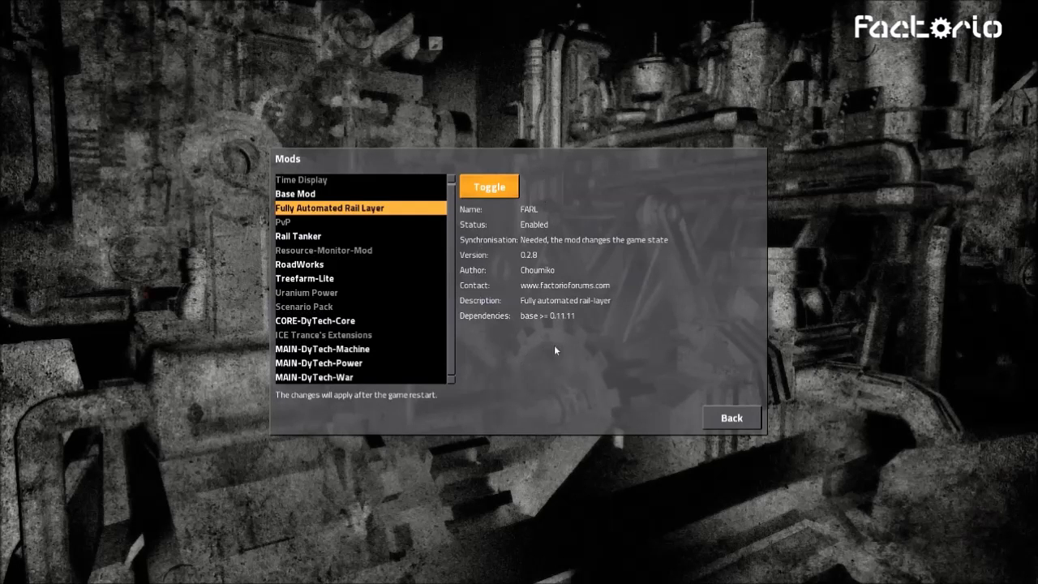
{"action": "scroll", "coordinate": [451, 217], "scroll_direction": "up", "scroll_amount": 1}
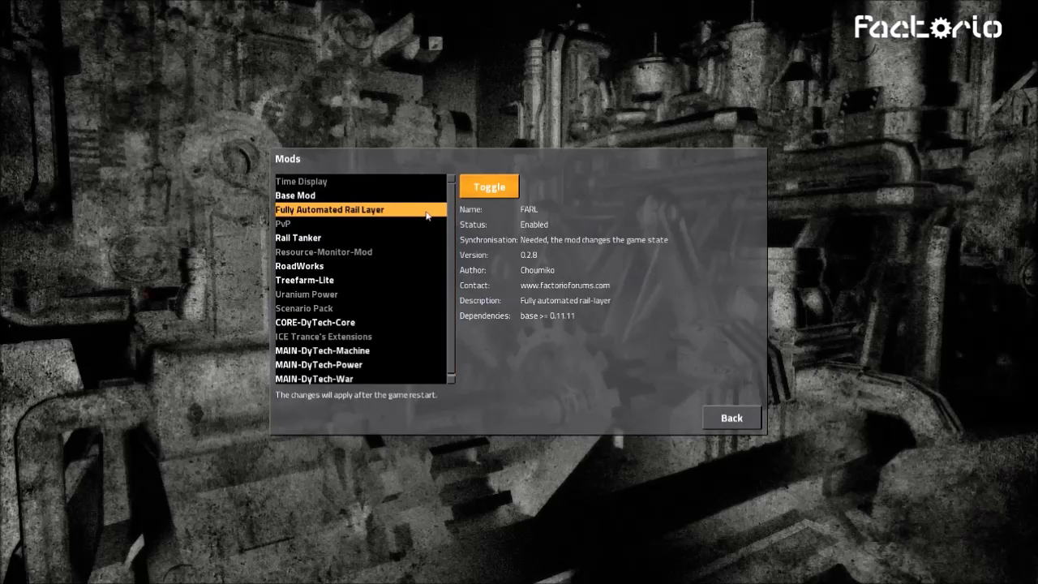
{"action": "left_click", "coordinate": [312, 182]}
{"action": "left_click", "coordinate": [322, 211]}
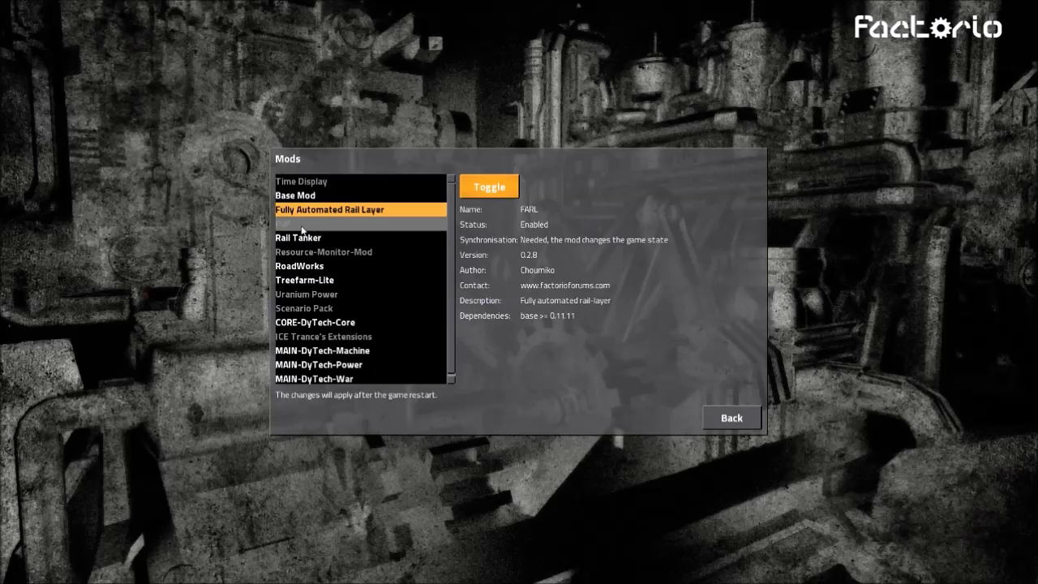
{"action": "left_click", "coordinate": [323, 254]}
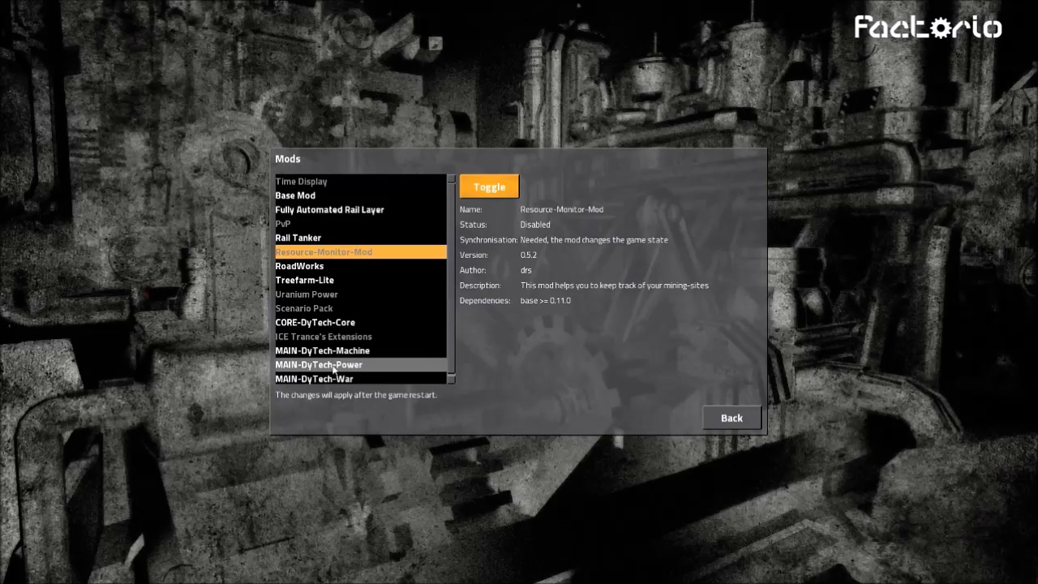
{"action": "left_click", "coordinate": [348, 210]}
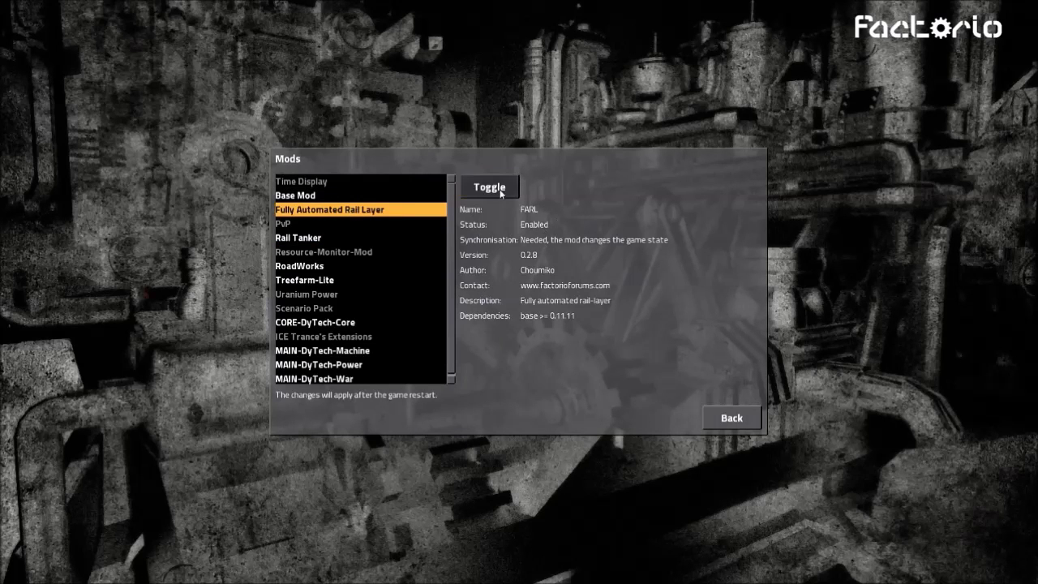
{"action": "left_click", "coordinate": [716, 417]}
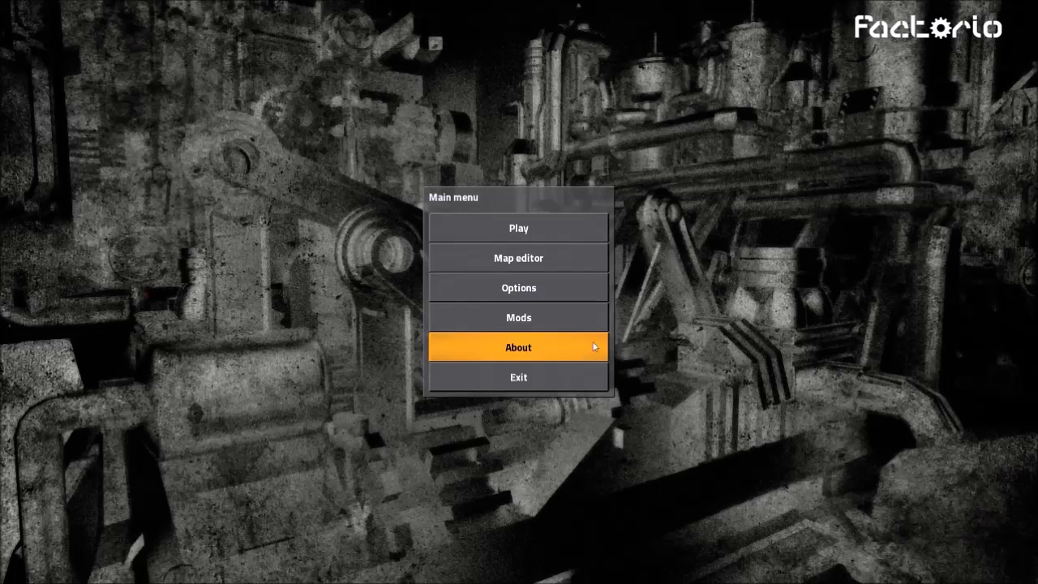
Step: Reopen the mod list, check the dependencies of CORE-DyTech-Core, ICE Trance's Extensions and Uranium Power, and return to the main menu
{"action": "left_click", "coordinate": [531, 321]}
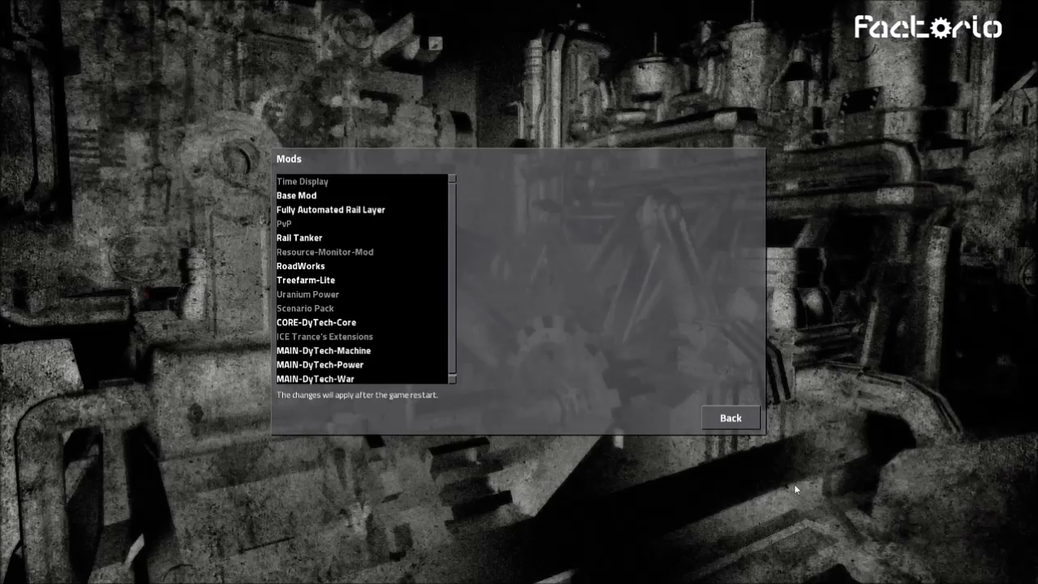
{"action": "left_click", "coordinate": [358, 365]}
{"action": "left_click", "coordinate": [379, 324]}
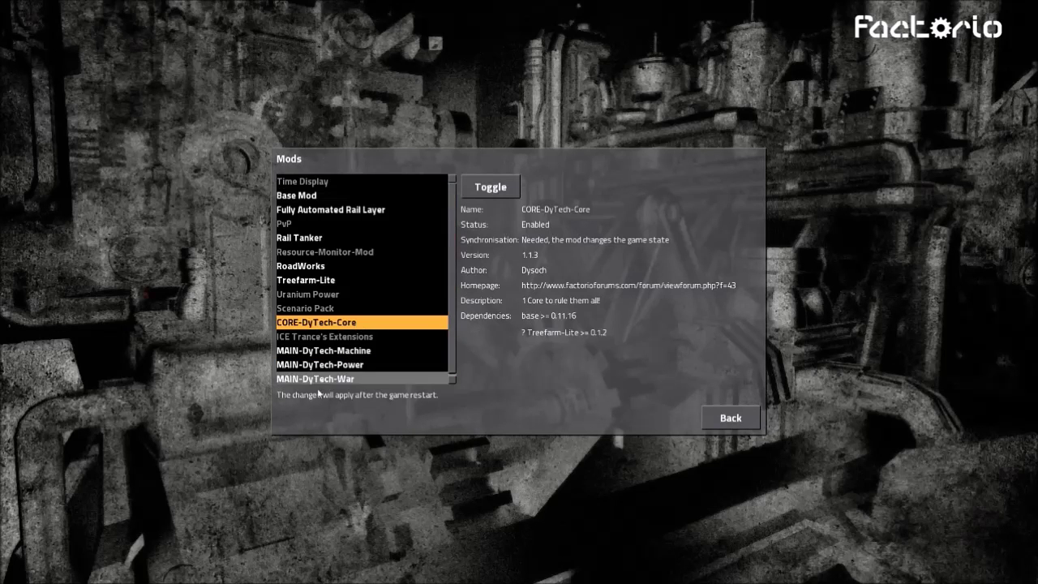
{"action": "left_click", "coordinate": [365, 294]}
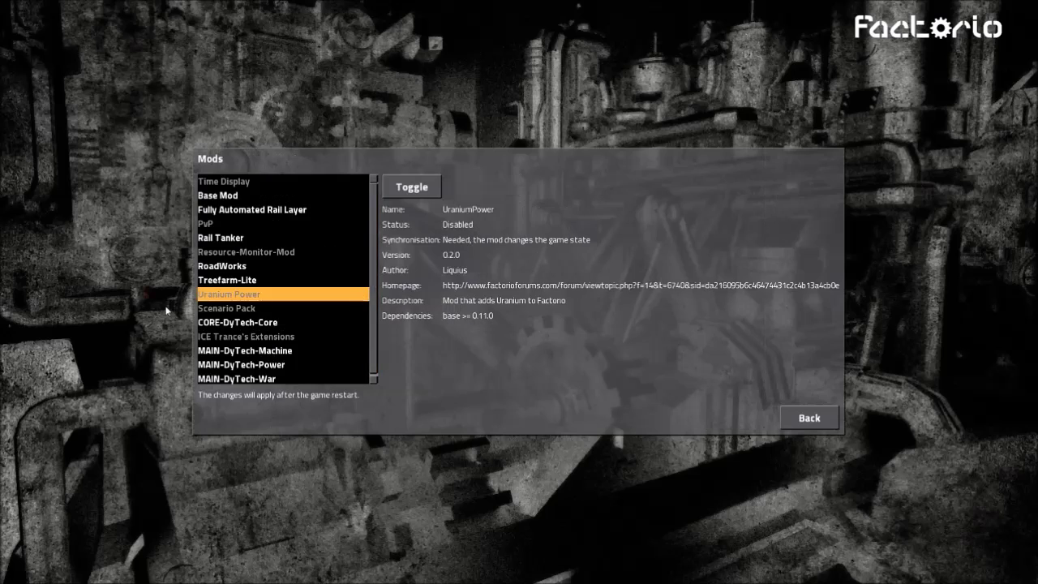
{"action": "left_click", "coordinate": [239, 250]}
{"action": "left_click", "coordinate": [275, 340]}
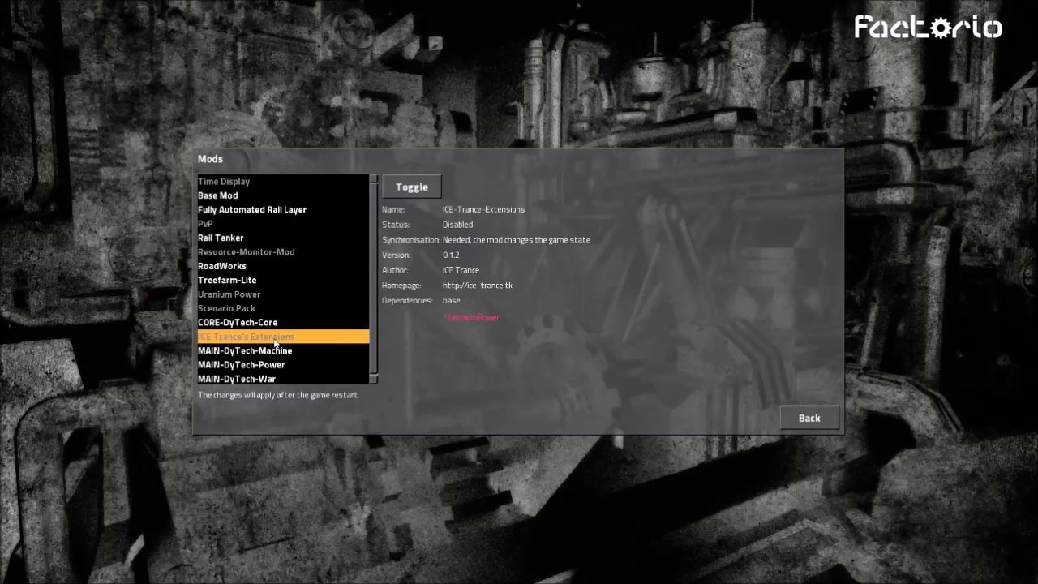
{"action": "left_click", "coordinate": [248, 295]}
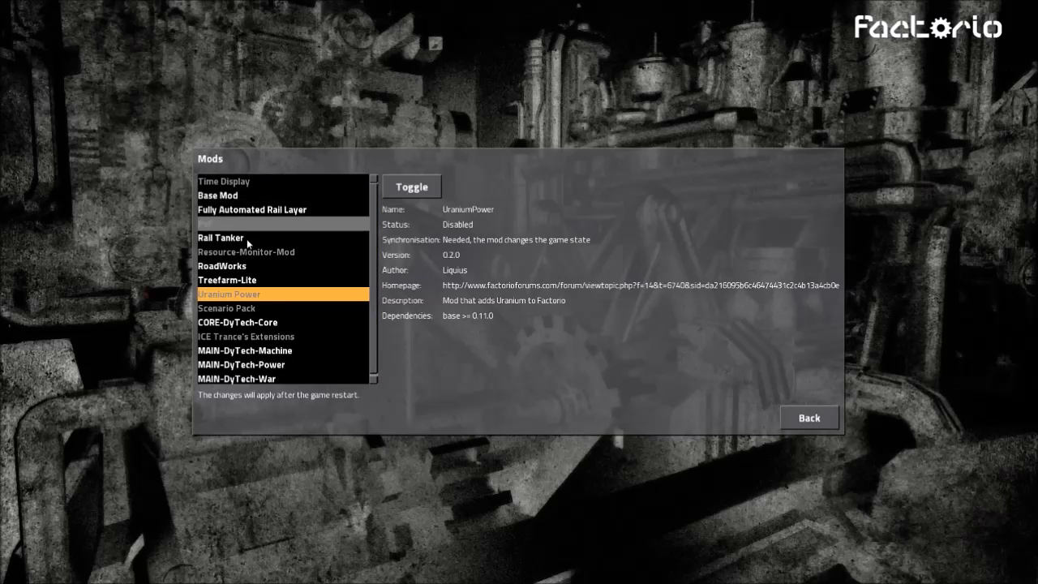
{"action": "left_click", "coordinate": [805, 416]}
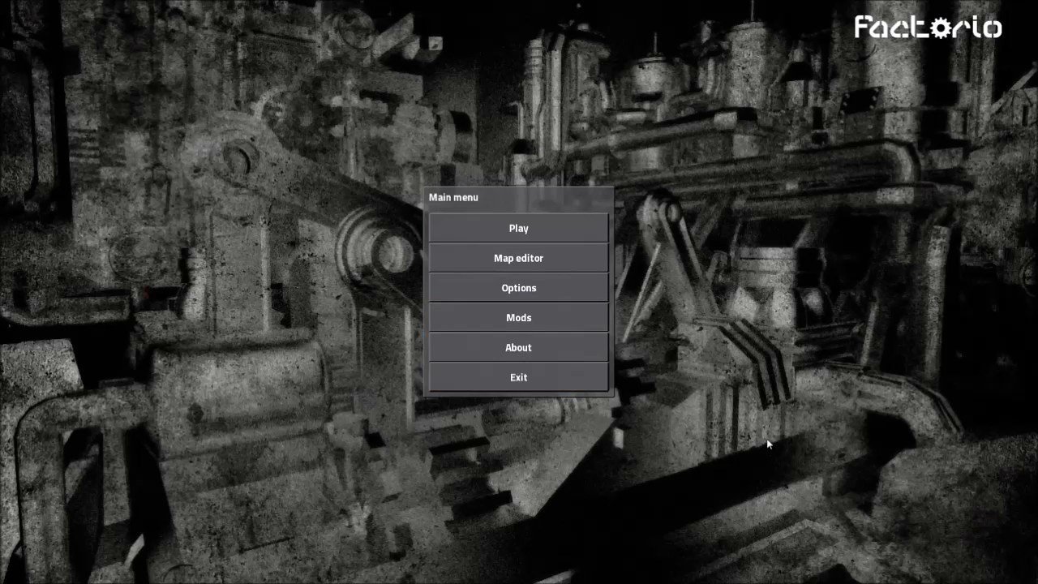